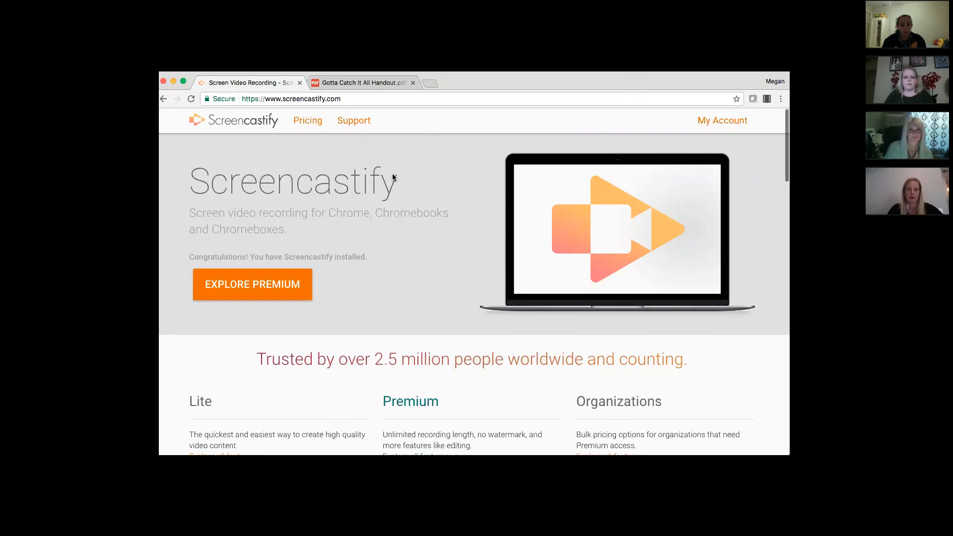
# Step: Complete the Screencastify setup with Google Drive storage, the personal Gmail account for sign-in, and tab recording permissions granted
pyautogui.click(767, 100)
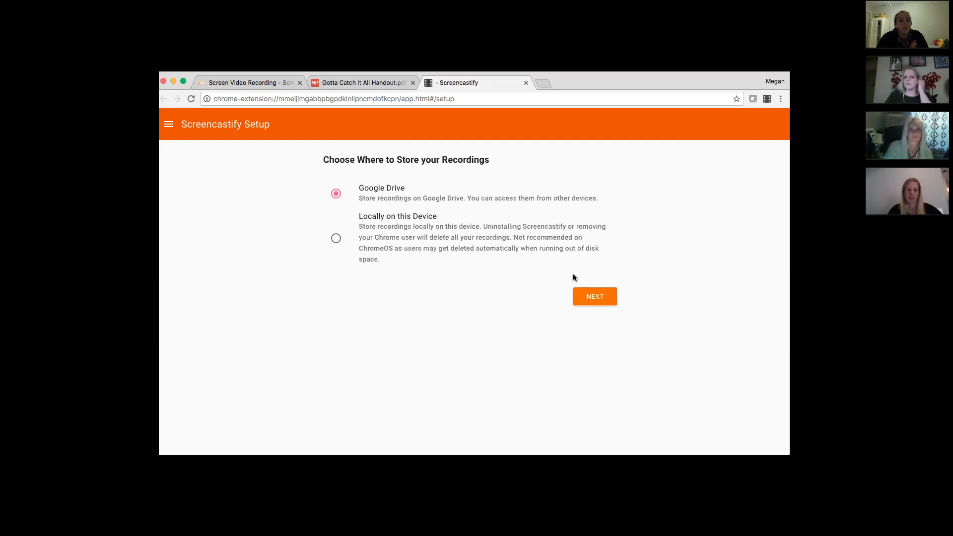
pyautogui.click(594, 297)
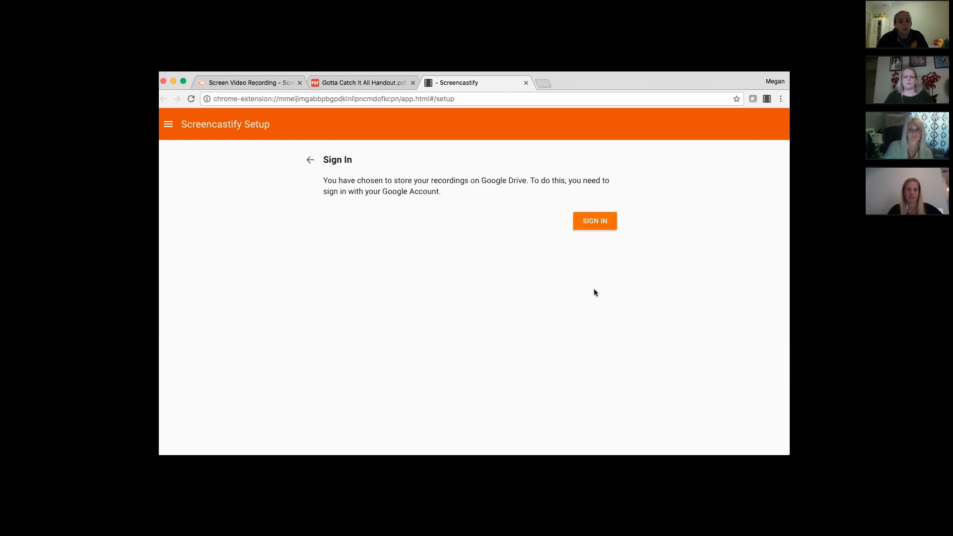
pyautogui.click(594, 222)
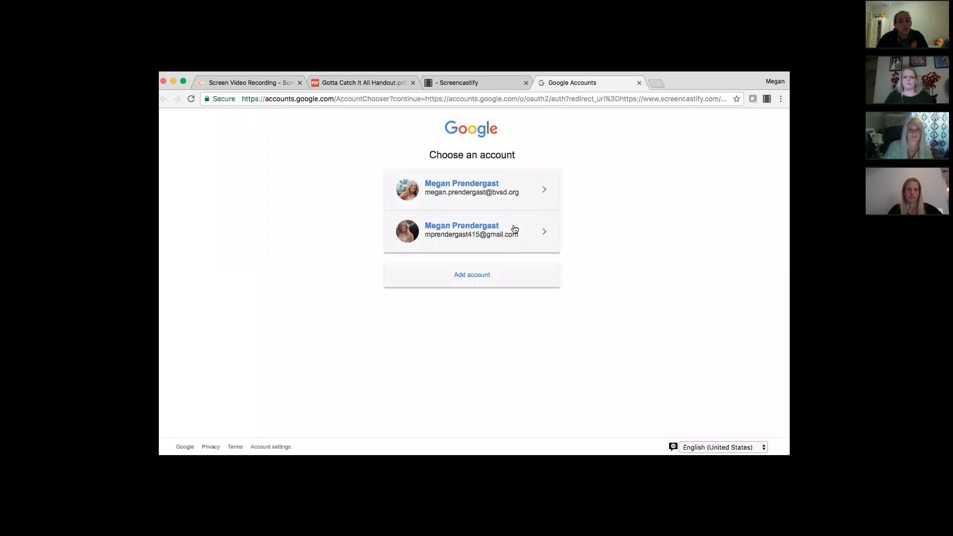
pyautogui.click(512, 232)
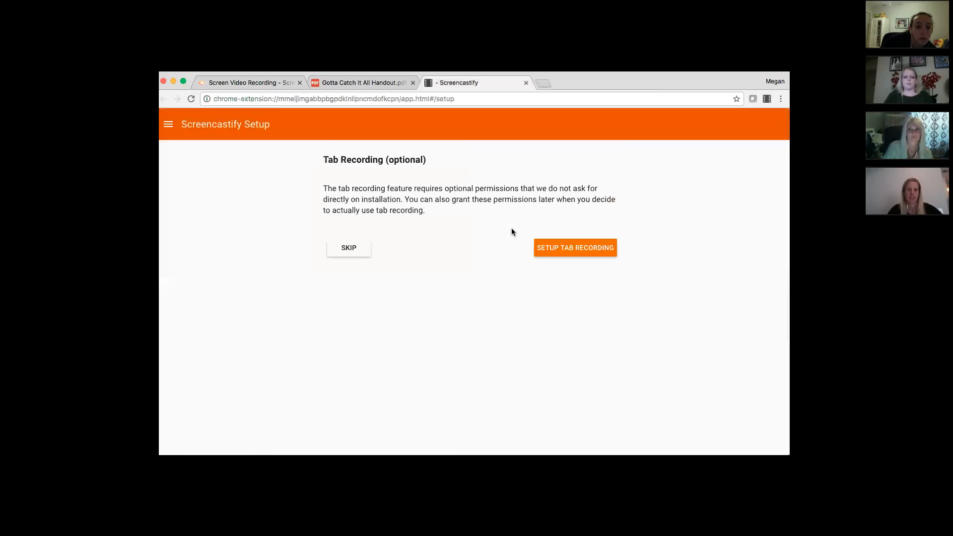
pyautogui.click(568, 253)
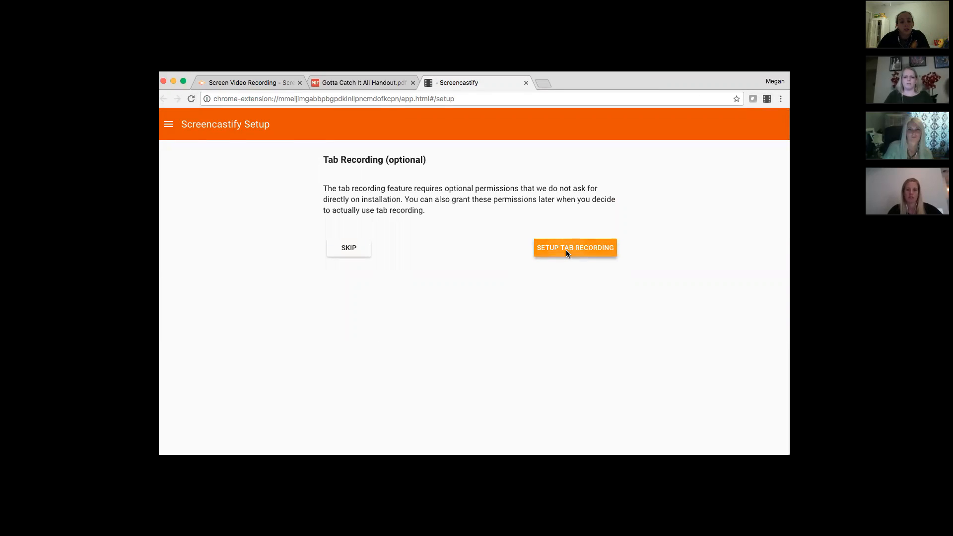
pyautogui.click(564, 171)
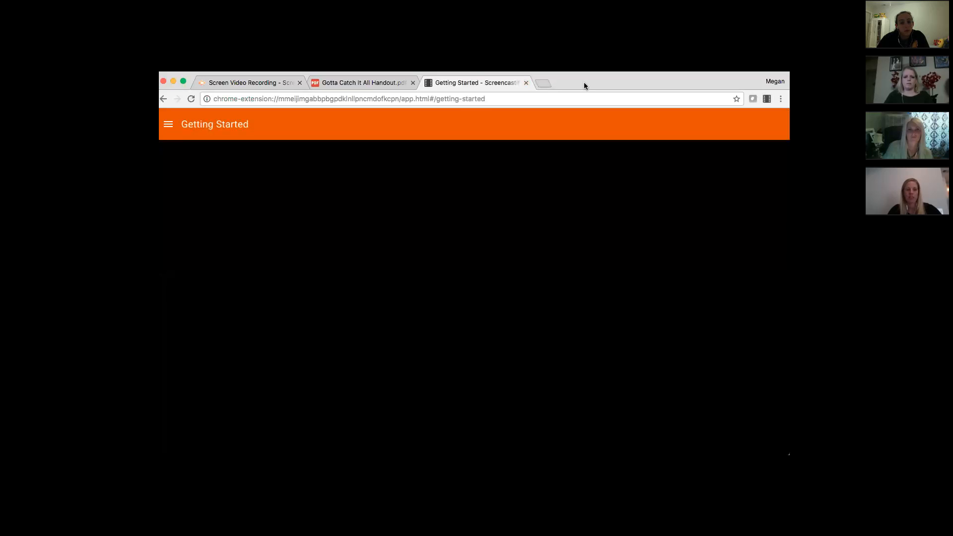
# Step: Check the Screencastify features and setup instructions in the Gotta Catch It All handout, and return to the Screencastify website
pyautogui.click(369, 85)
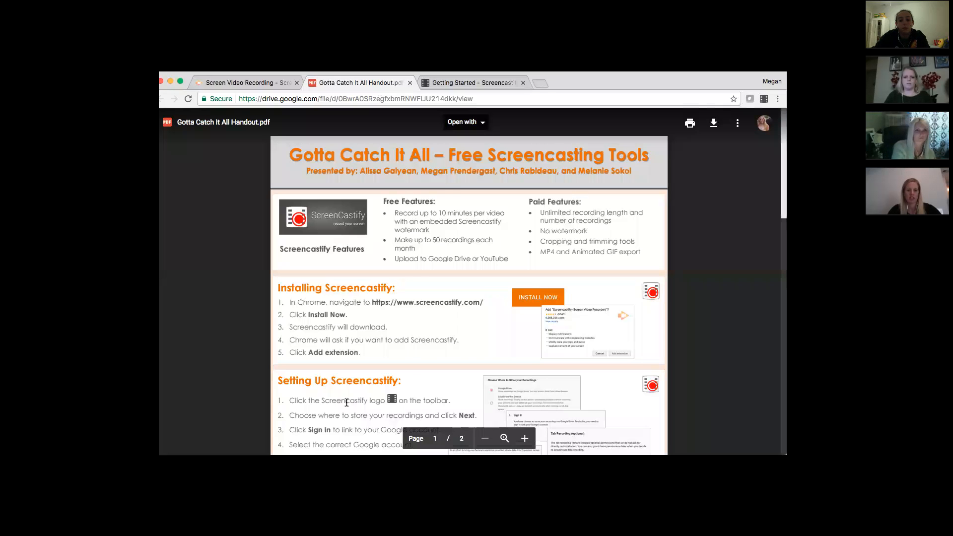
pyautogui.click(241, 84)
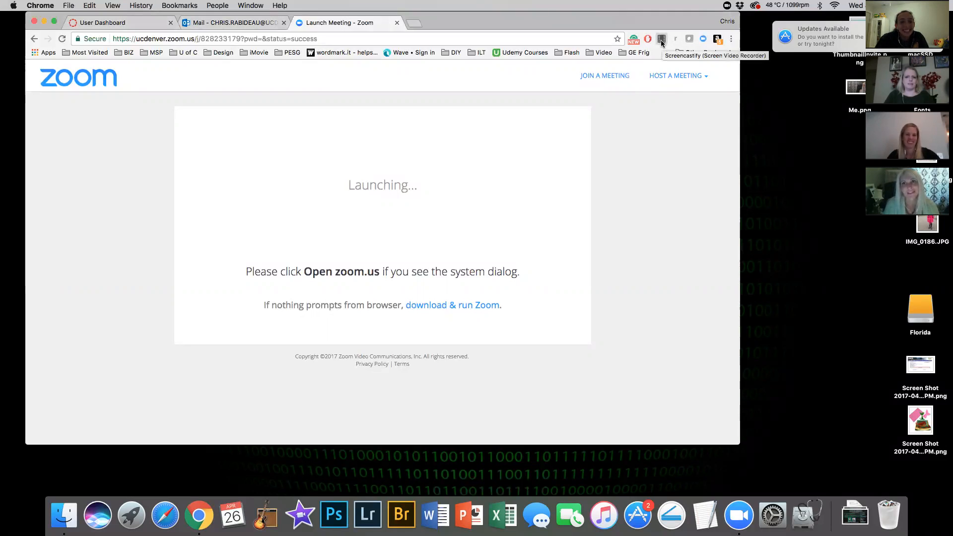
# Step: Open Screencastify's recorder and review the audio, video and preview options for desktop, webcam and tab recording
pyautogui.click(663, 43)
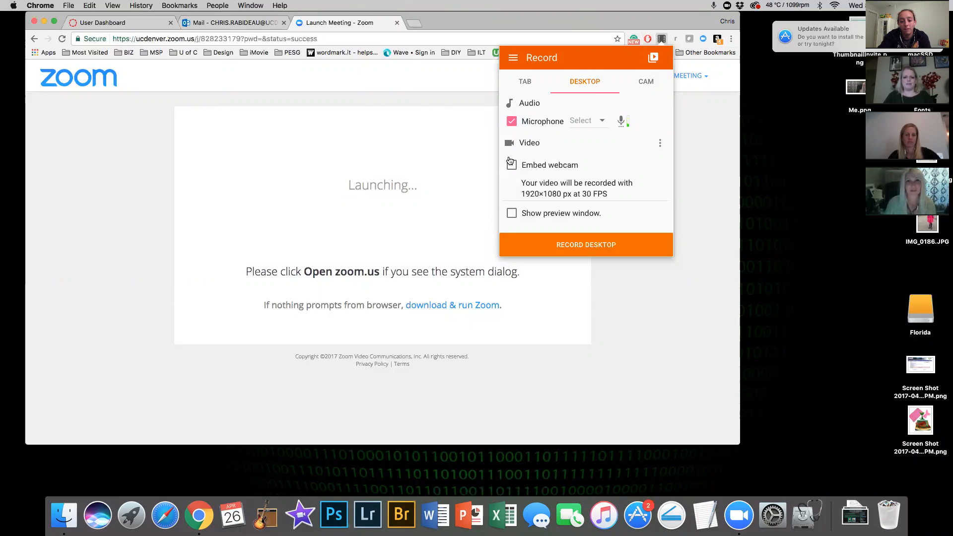
pyautogui.click(512, 215)
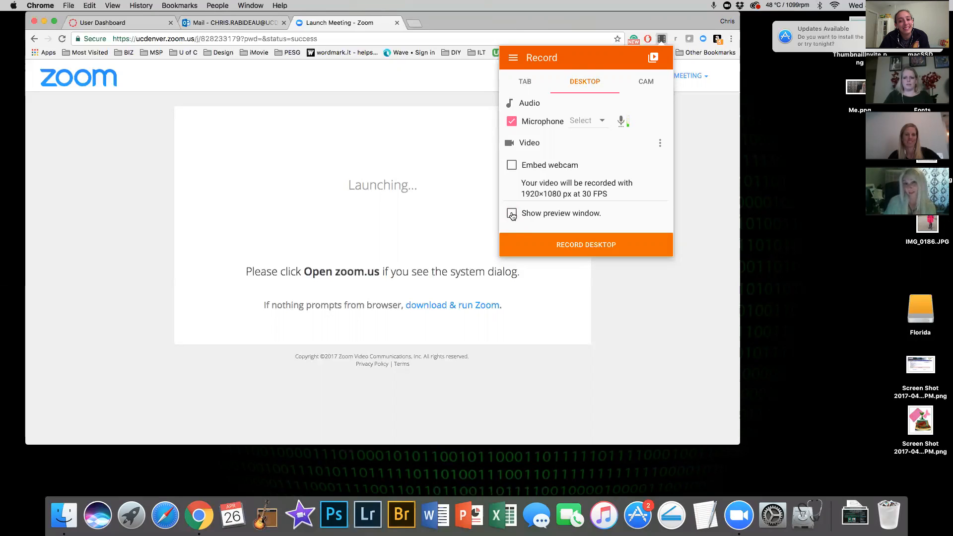
pyautogui.click(647, 81)
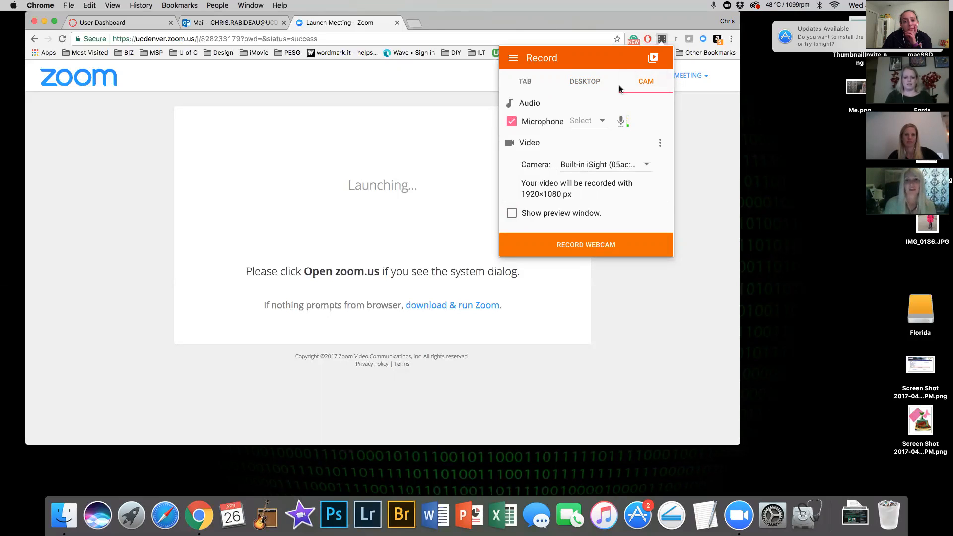
pyautogui.click(525, 82)
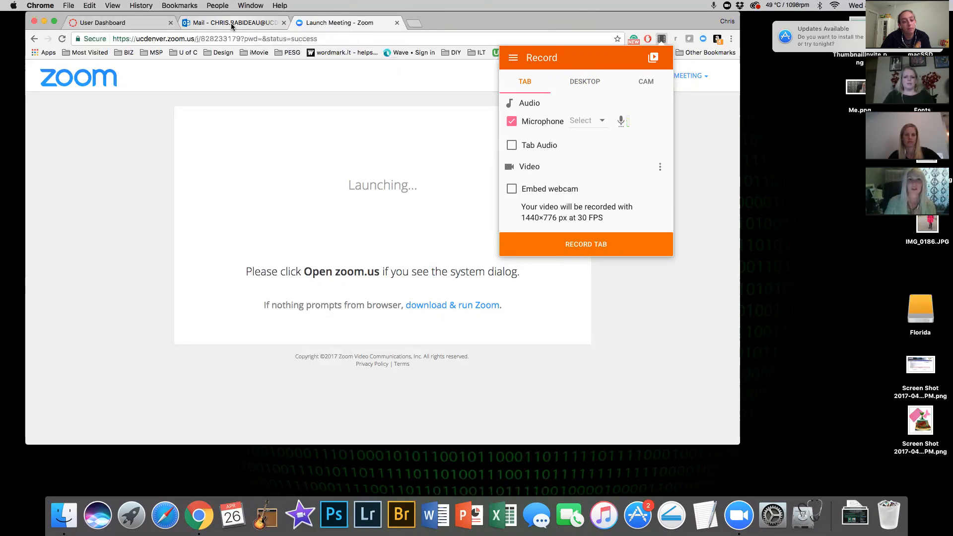
# Step: Start a Screencastify desktop recording that shares only the "Launch Meeting - Zoom" application window
pyautogui.click(585, 82)
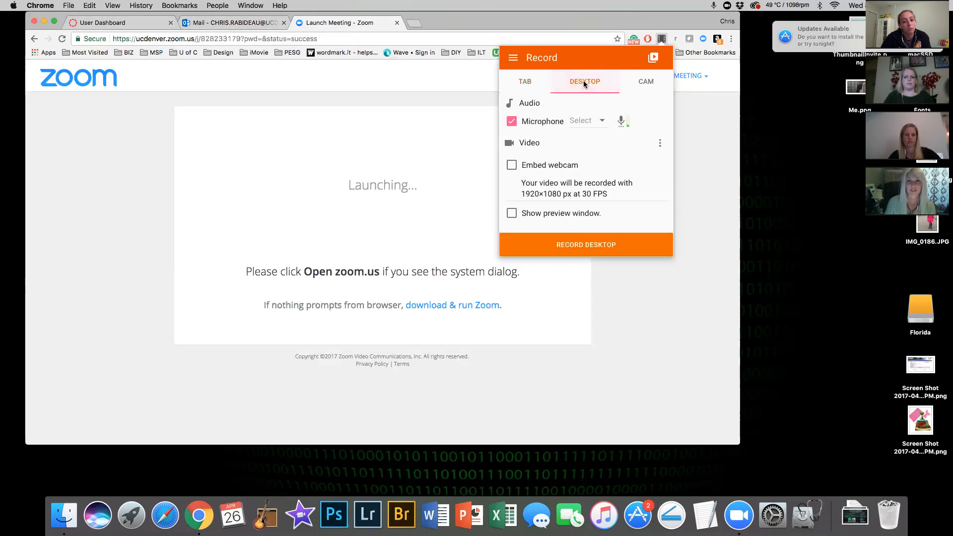
pyautogui.click(591, 248)
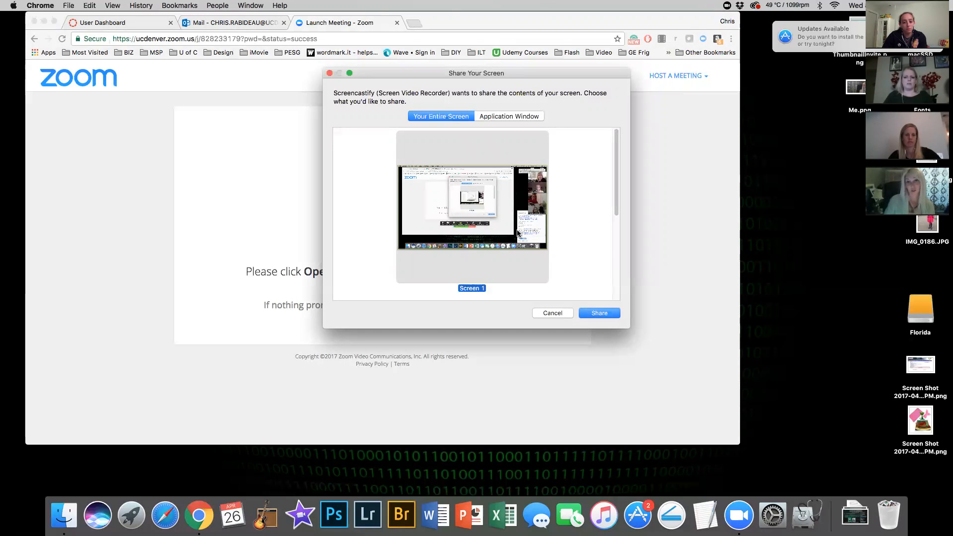
pyautogui.click(511, 117)
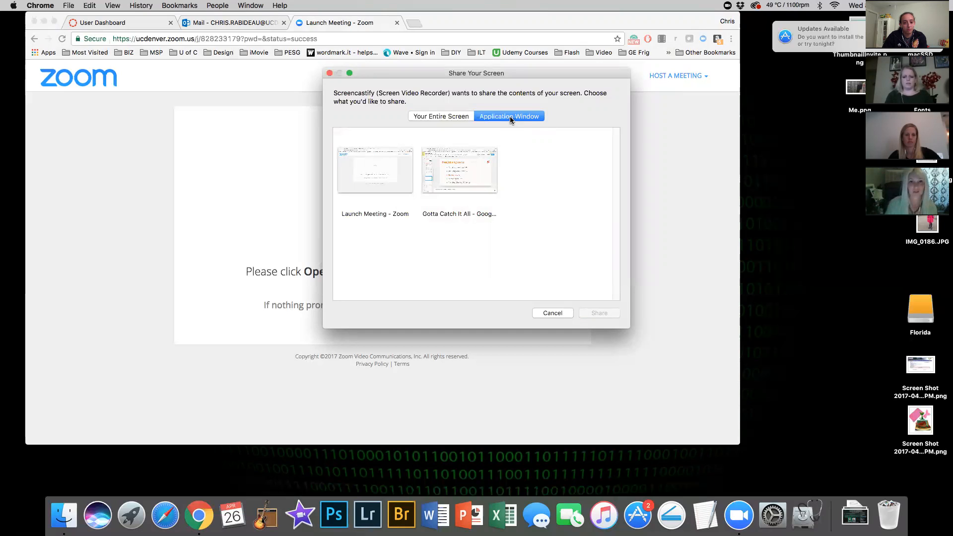
pyautogui.click(374, 185)
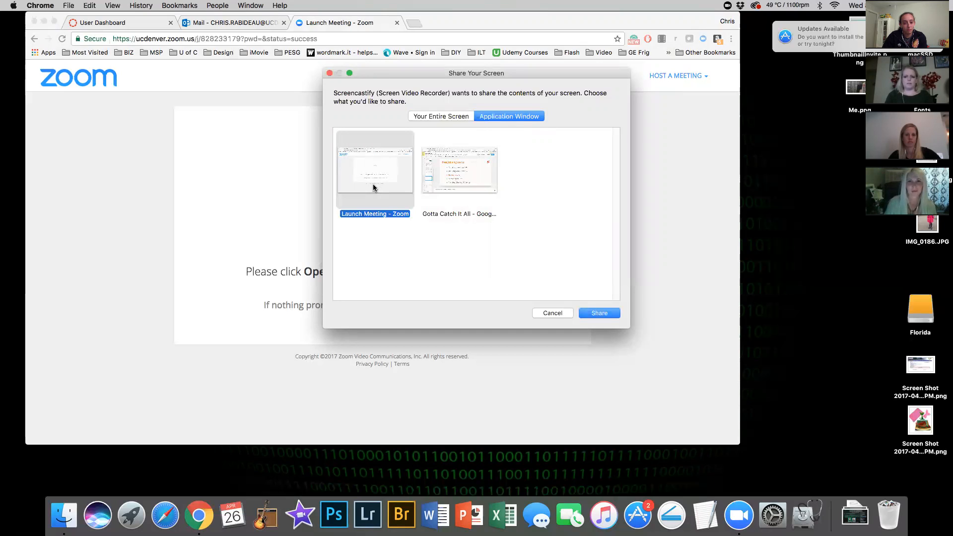
pyautogui.click(599, 313)
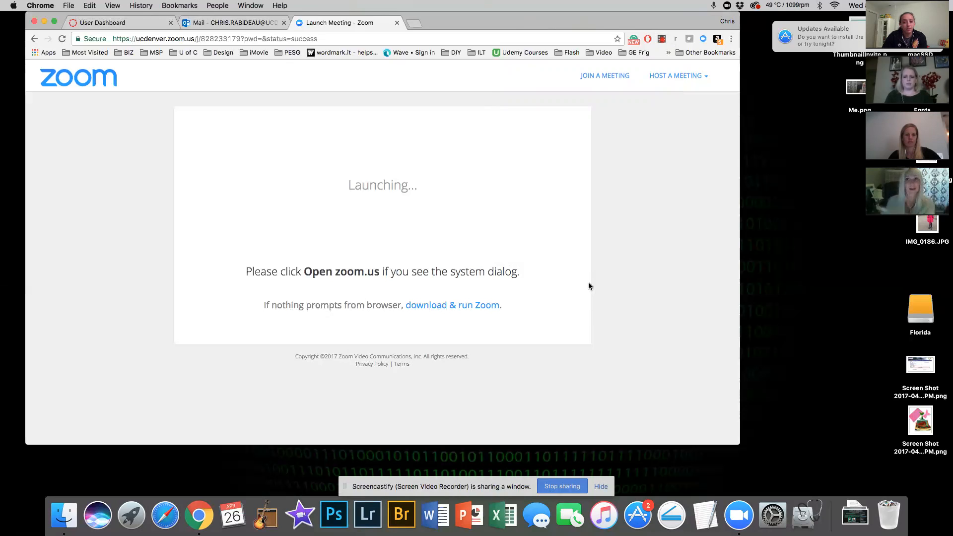
# Step: Open ted.com in a new browser tab while the recording runs
pyautogui.click(415, 24)
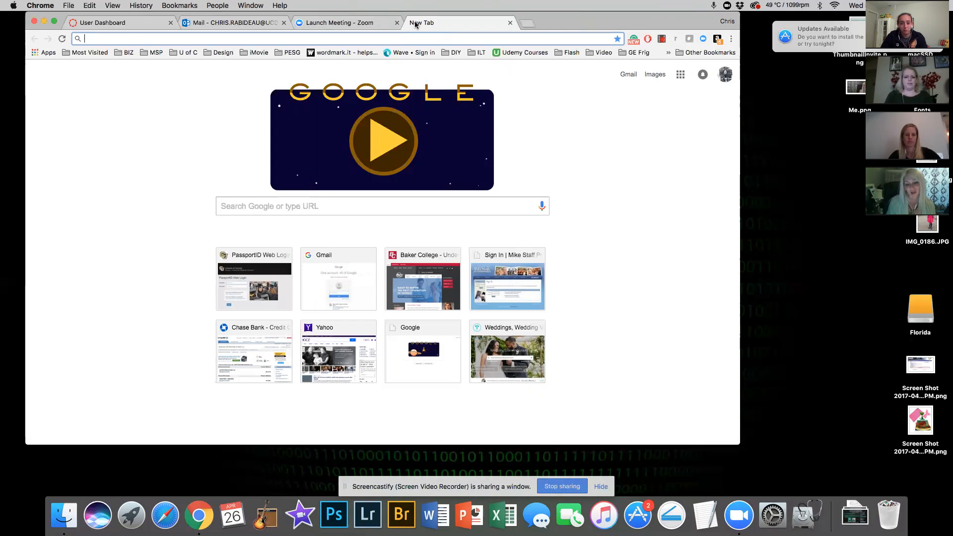
pyautogui.write('ted.com')
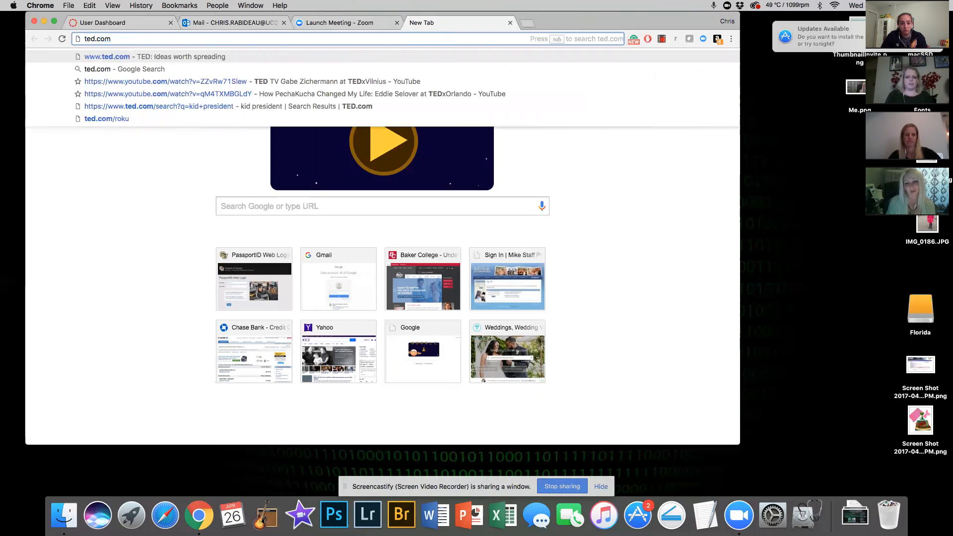
pyautogui.press('Return')
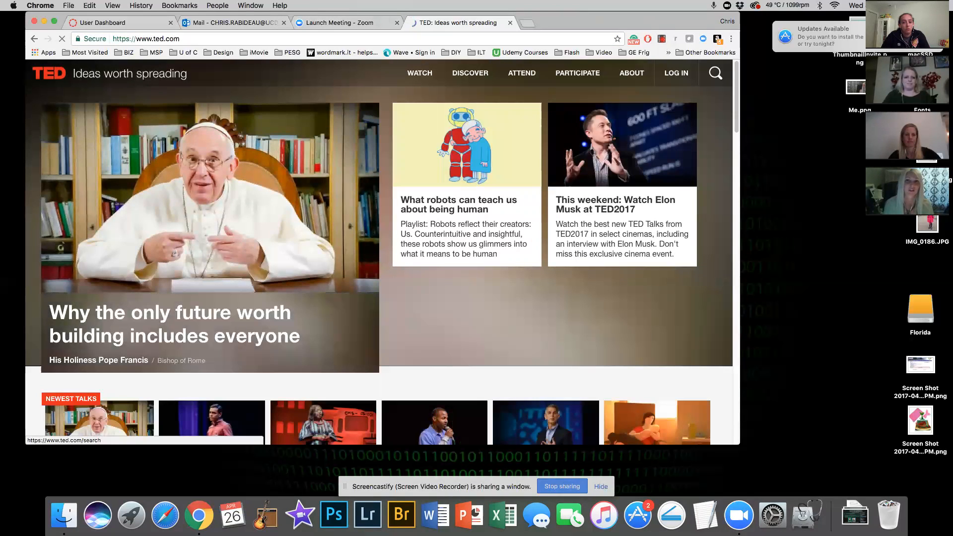
# Step: Search TED for "kid president" and open the talk "I think we all need a pep talk"
pyautogui.click(716, 73)
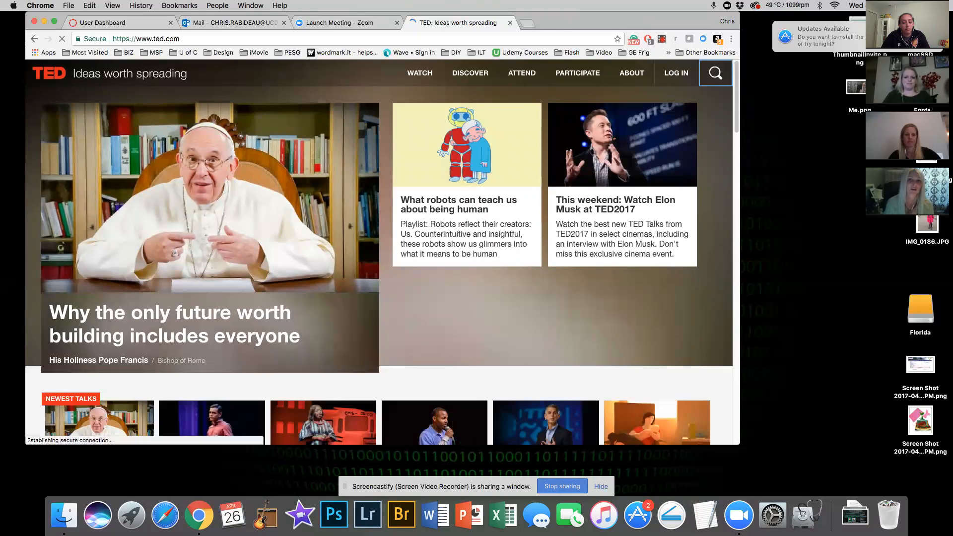
pyautogui.click(632, 74)
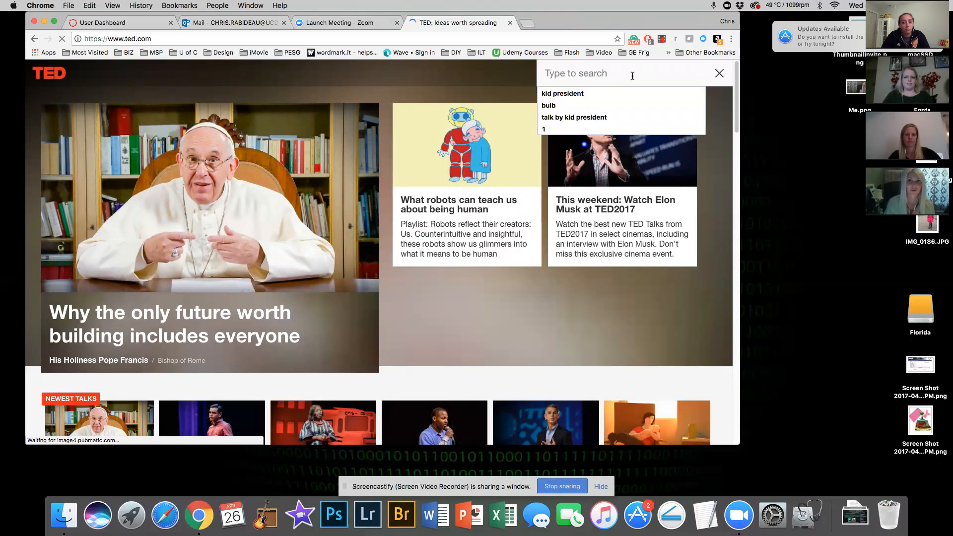
pyautogui.write('kd')
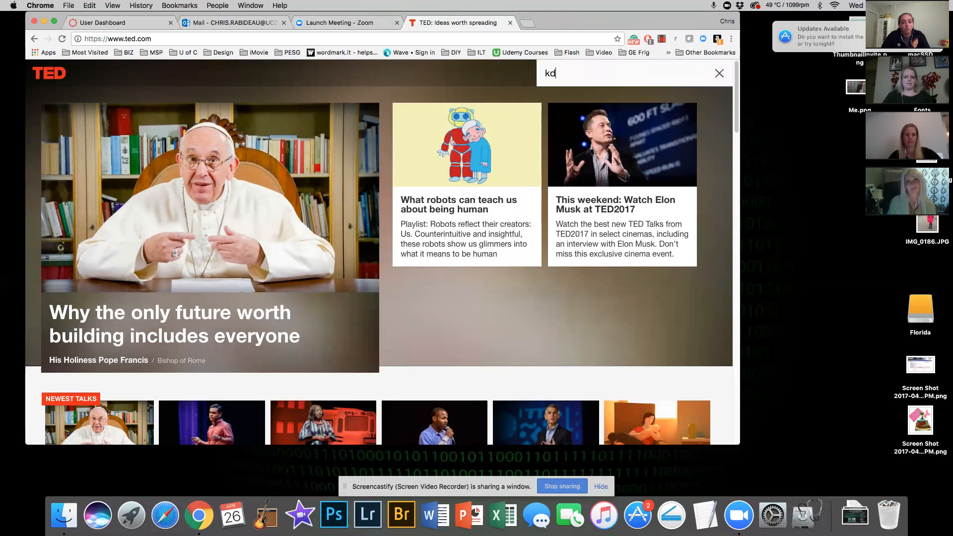
pyautogui.press('BackSpace')
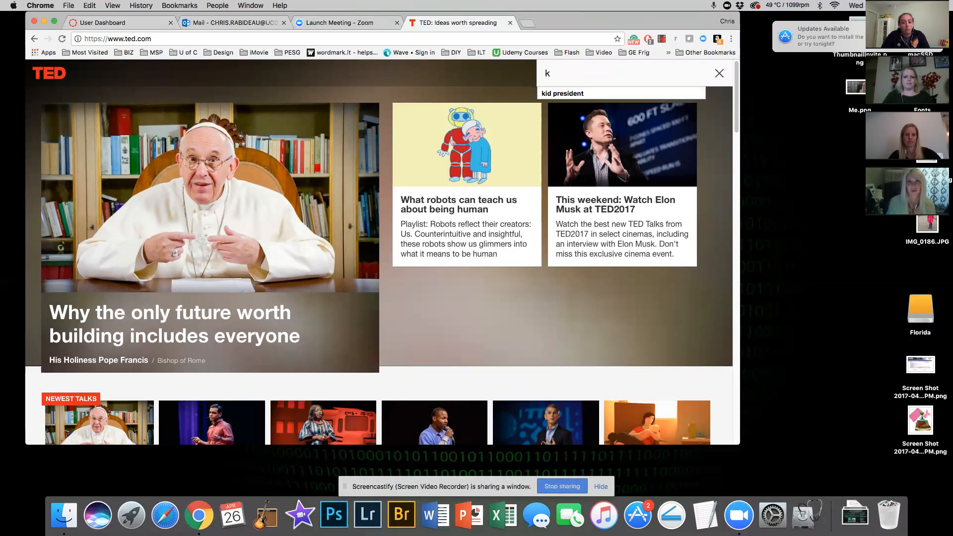
pyautogui.write('id president')
pyautogui.press('Return')
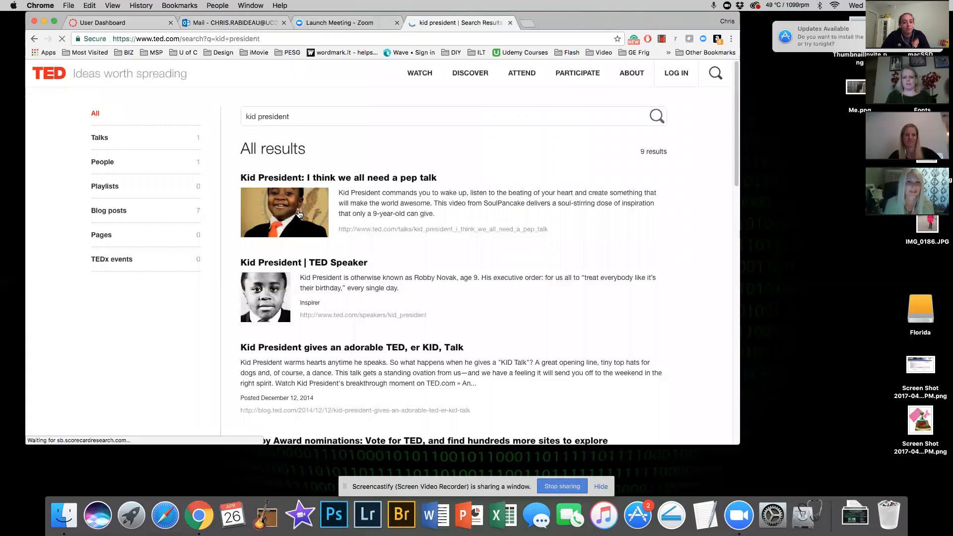
pyautogui.click(296, 211)
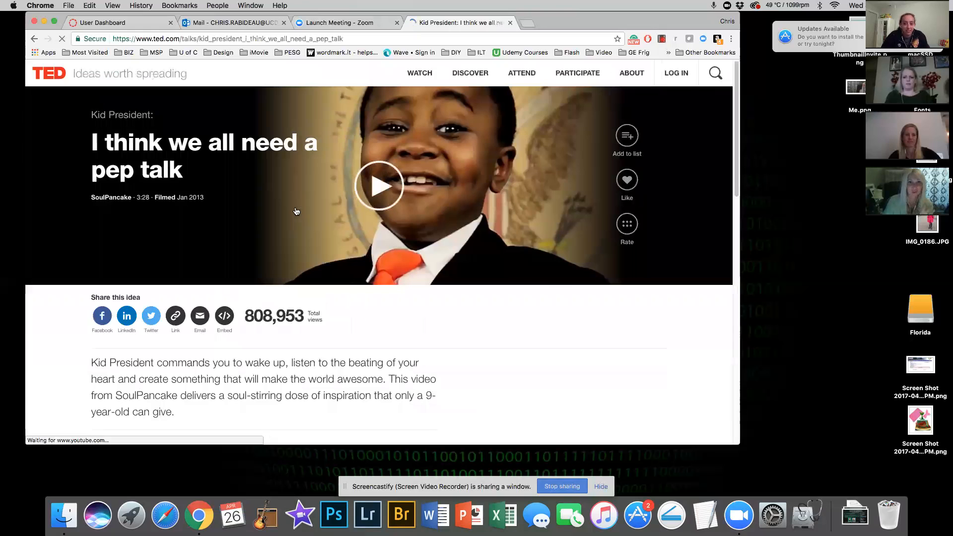
# Step: Go to google.com in the same tab and search for "do a barrel roll"
pyautogui.click(386, 42)
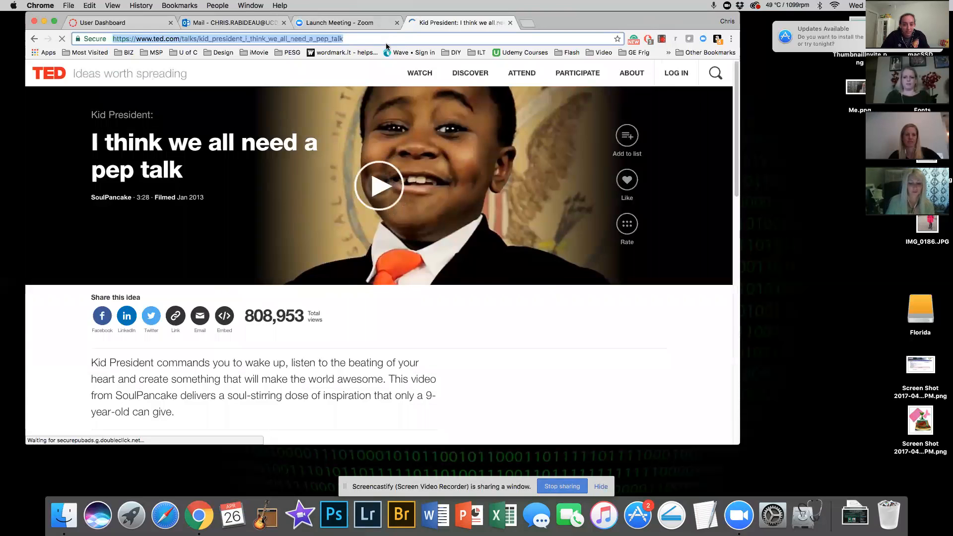
pyautogui.write('google.com')
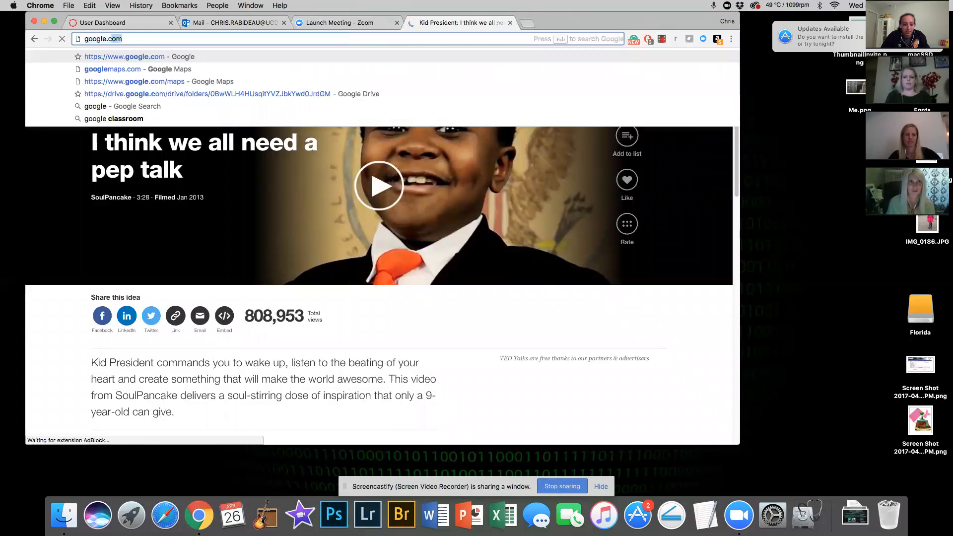
pyautogui.press('Return')
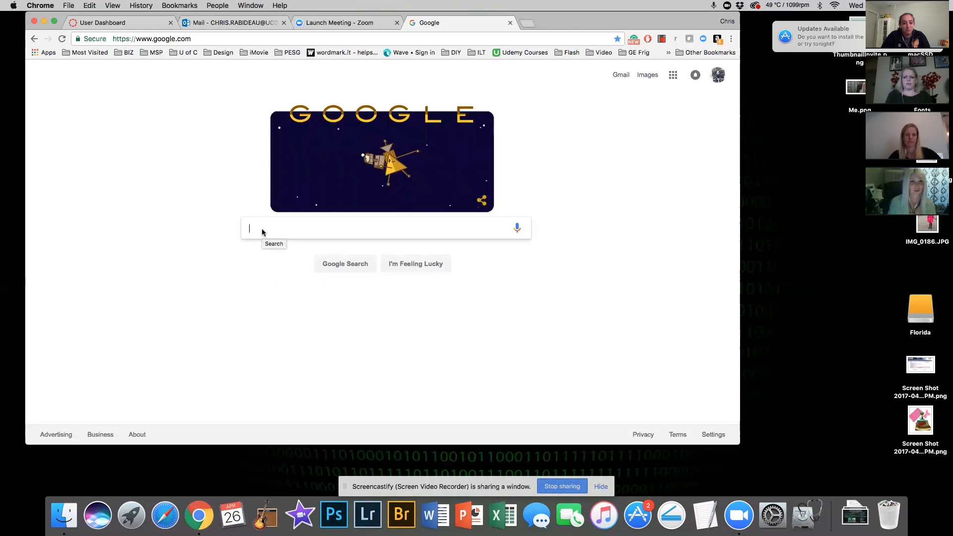
pyautogui.write('do a barrel')
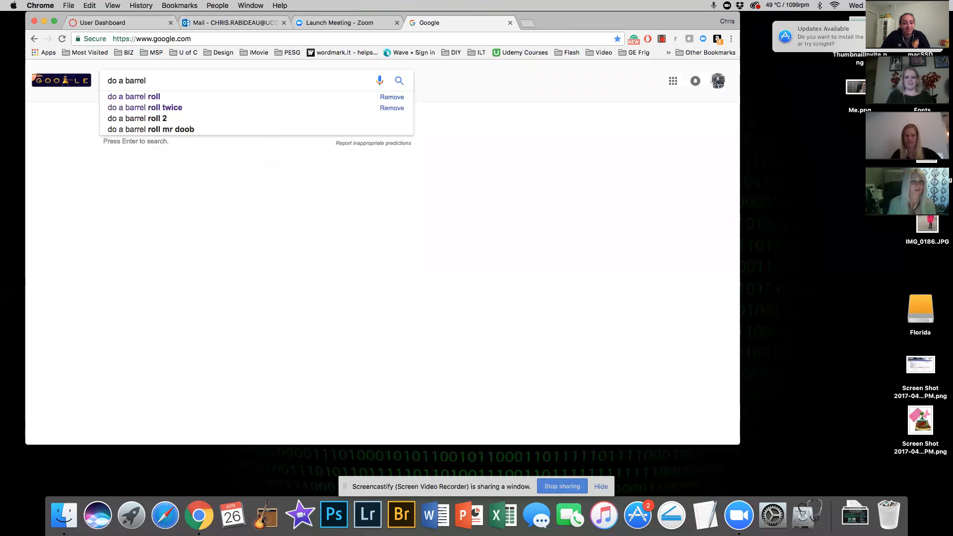
pyautogui.write(' roll')
pyautogui.press('Return')
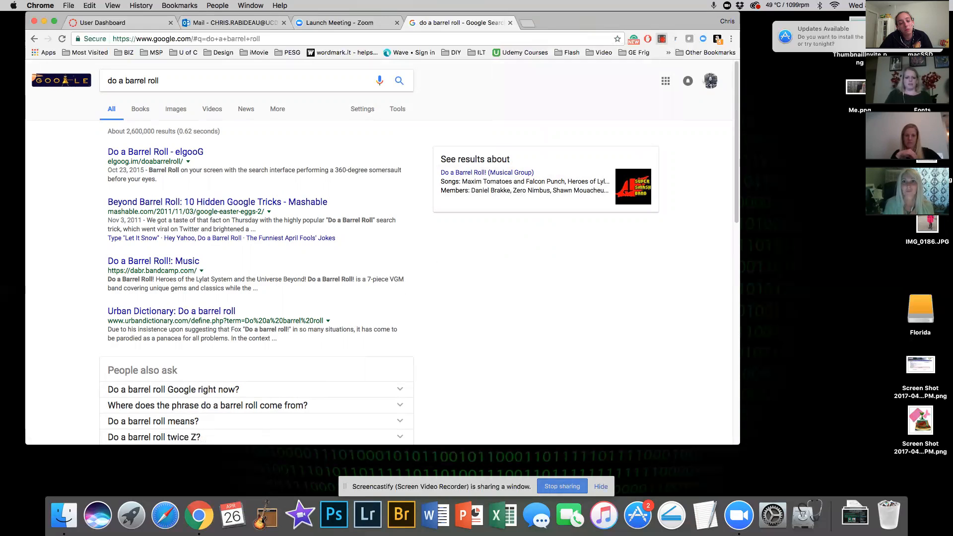
# Step: End the Screencastify recording and open the saved video for cropping and trimming, with its playback paused
pyautogui.click(662, 39)
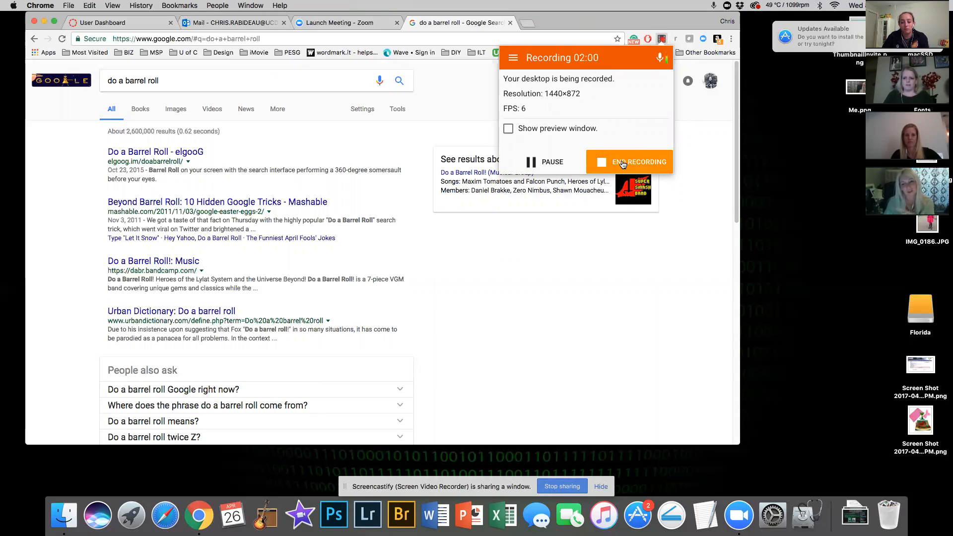
pyautogui.click(622, 163)
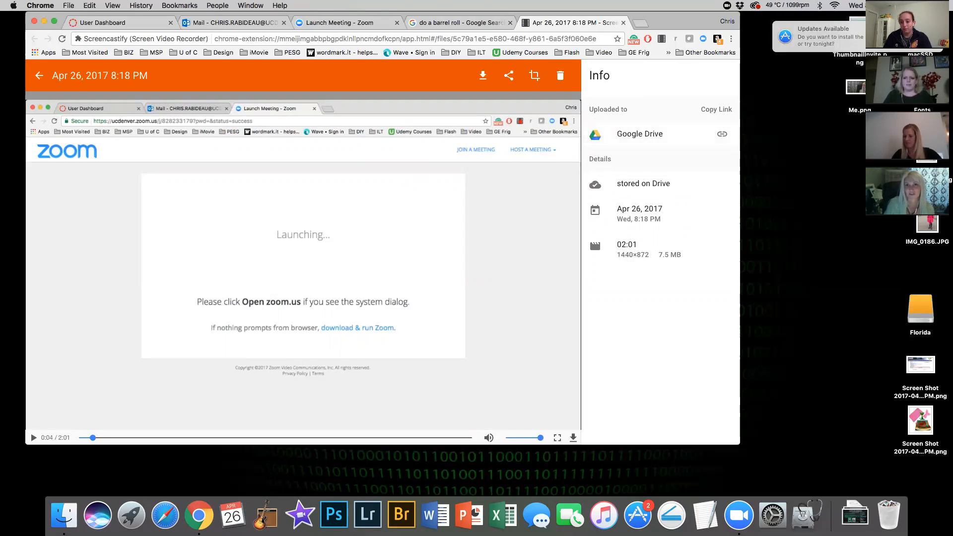
pyautogui.click(535, 76)
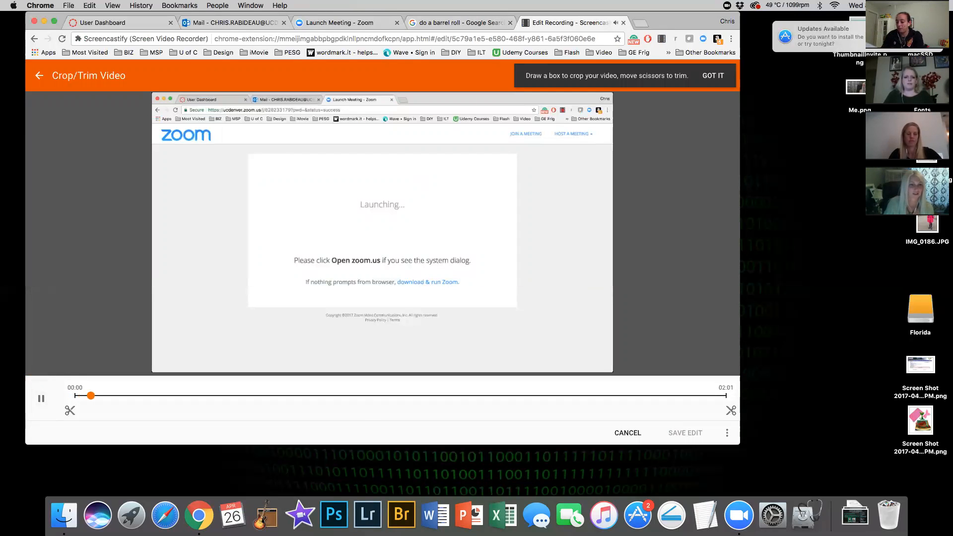
pyautogui.click(41, 398)
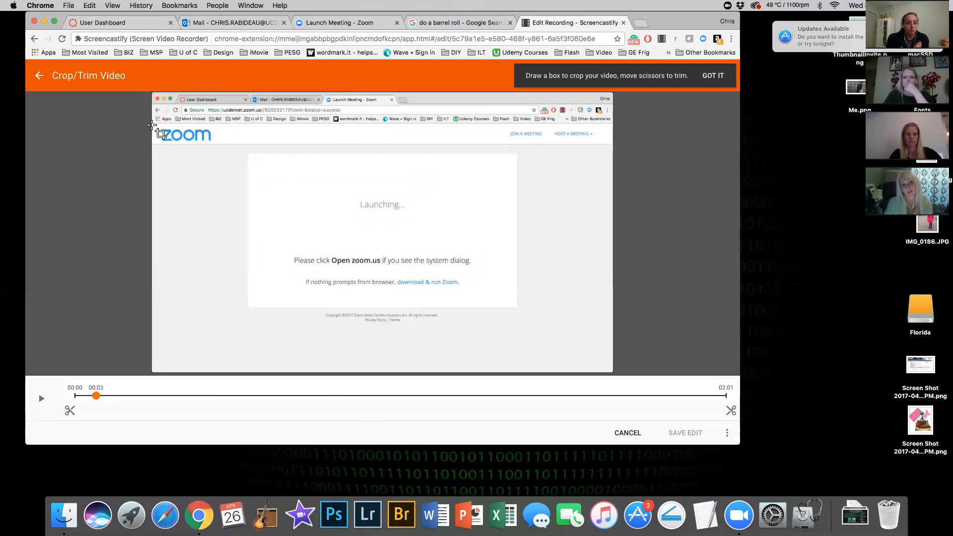
# Step: Crop the video to the page area below the browser's bookmarks bar, about 1436×768 px, and save the edit
pyautogui.moveTo(152, 125); pyautogui.dragTo(614, 372)
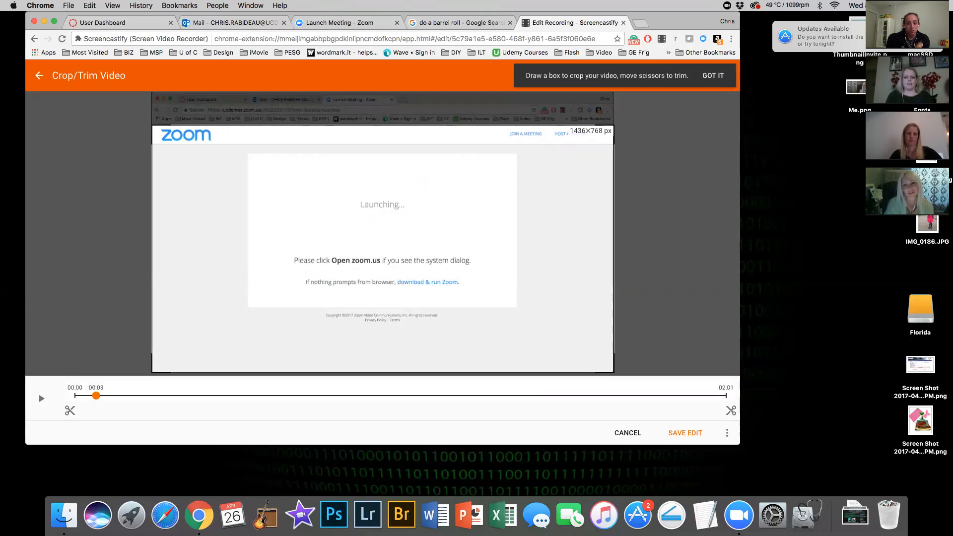
pyautogui.click(685, 433)
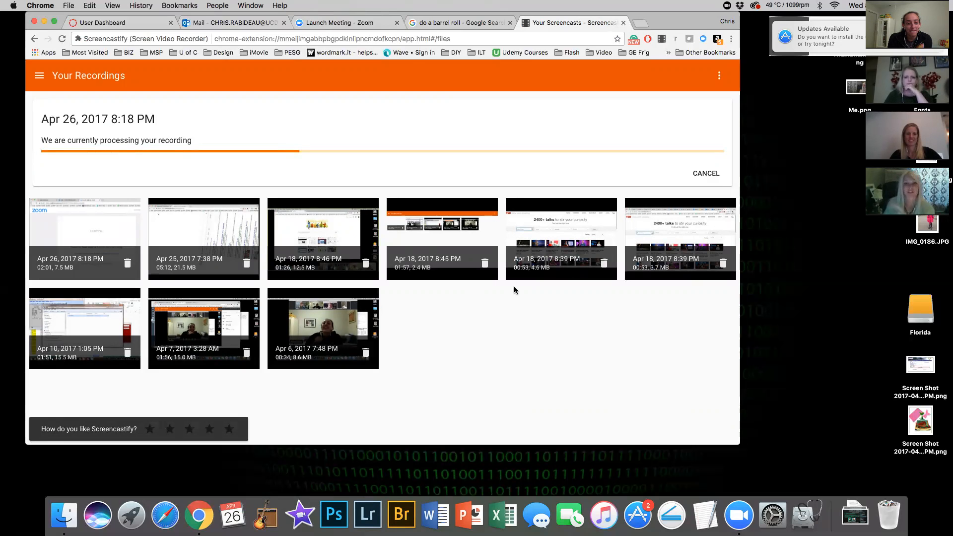
# Step: View the Screencastify account's licence page in a new tab, and return to the Your Recordings page
pyautogui.click(39, 73)
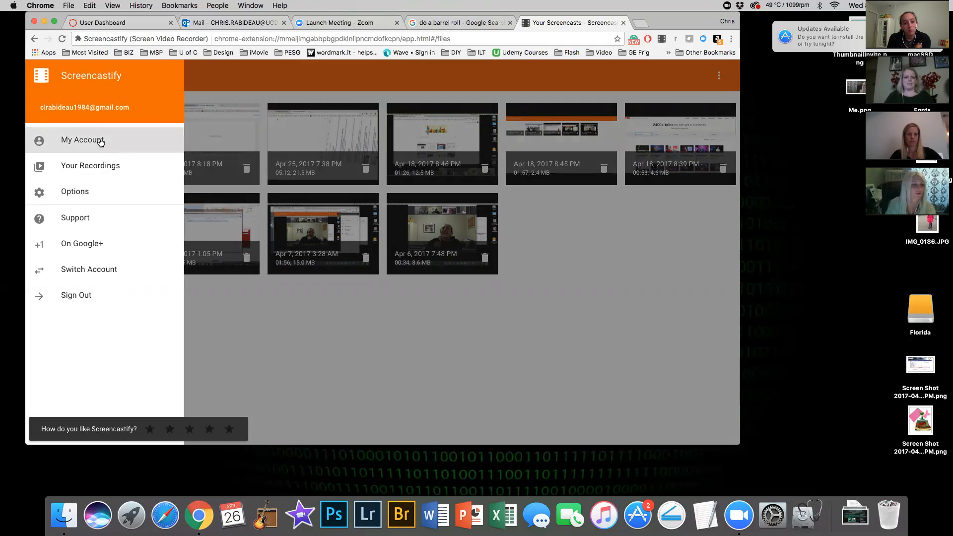
pyautogui.click(82, 140)
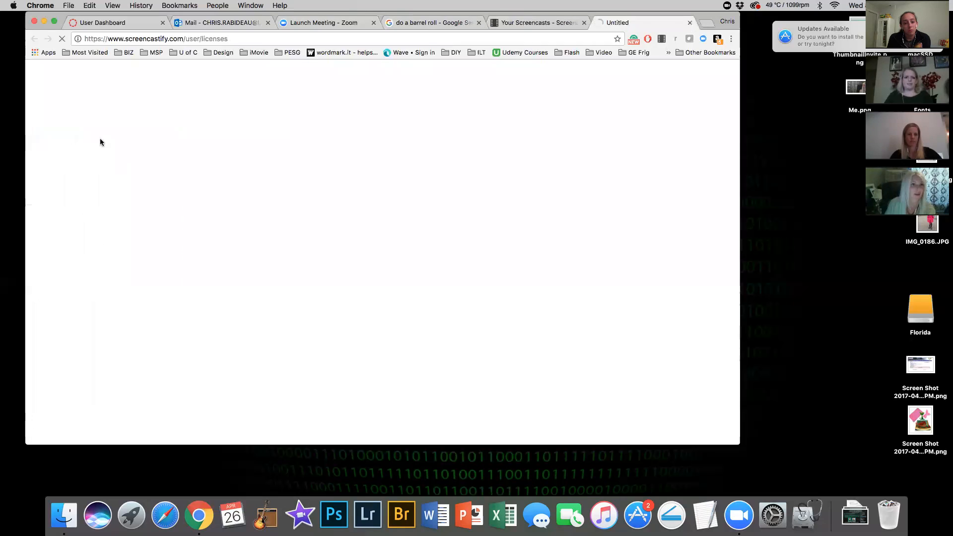
pyautogui.click(531, 24)
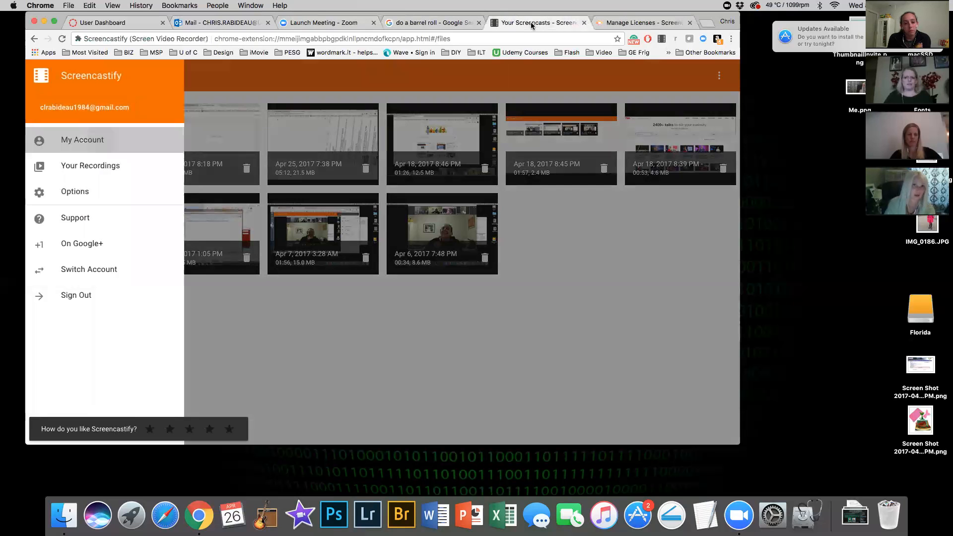
pyautogui.click(88, 167)
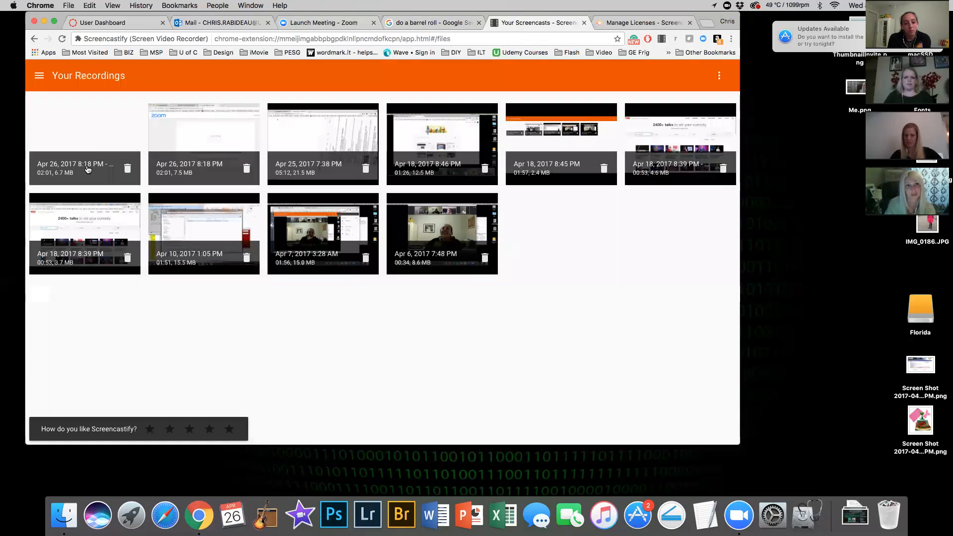
# Step: Open the Screencastify options and review the storage, notification, shortcut, automation and recording settings
pyautogui.click(40, 79)
pyautogui.click(74, 192)
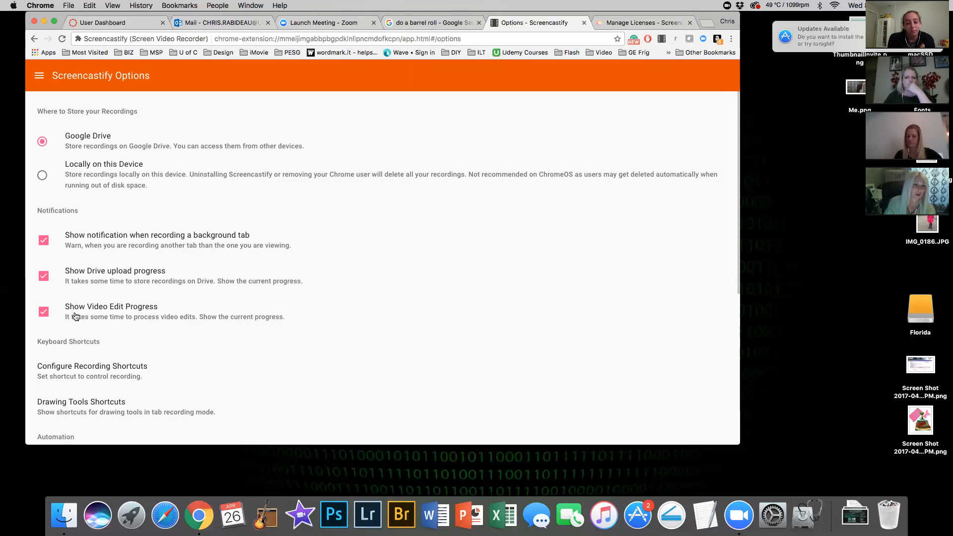
pyautogui.scroll(-5, 118, 318)
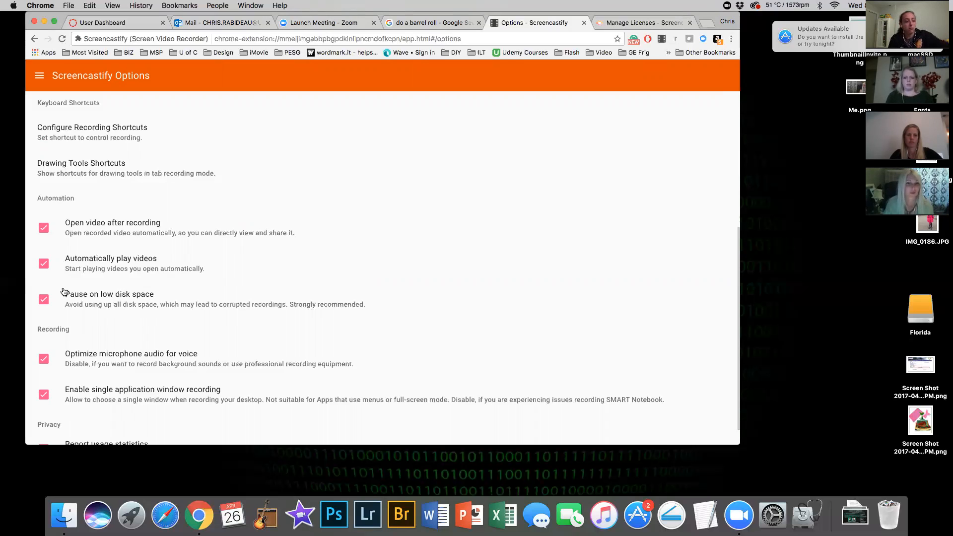
pyautogui.scroll(5, 64, 292)
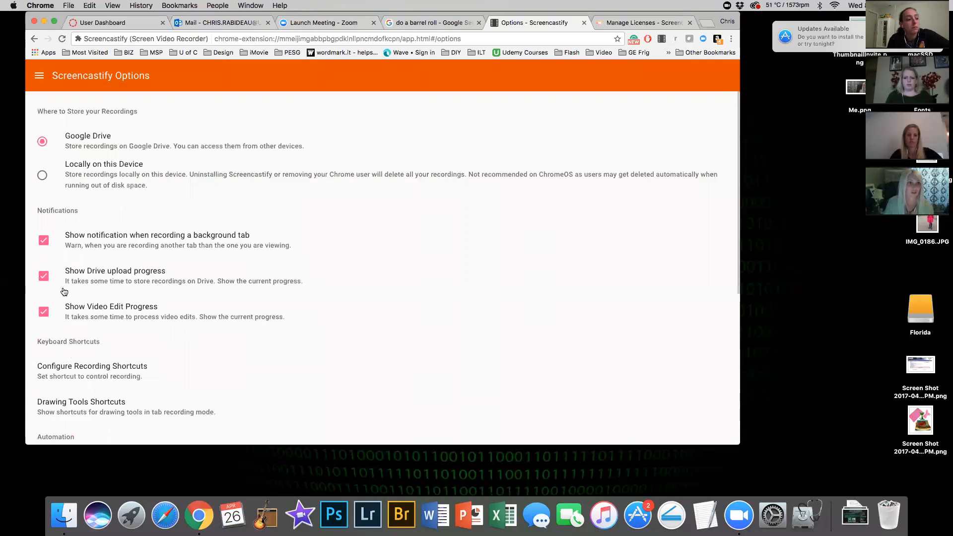
pyautogui.click(39, 76)
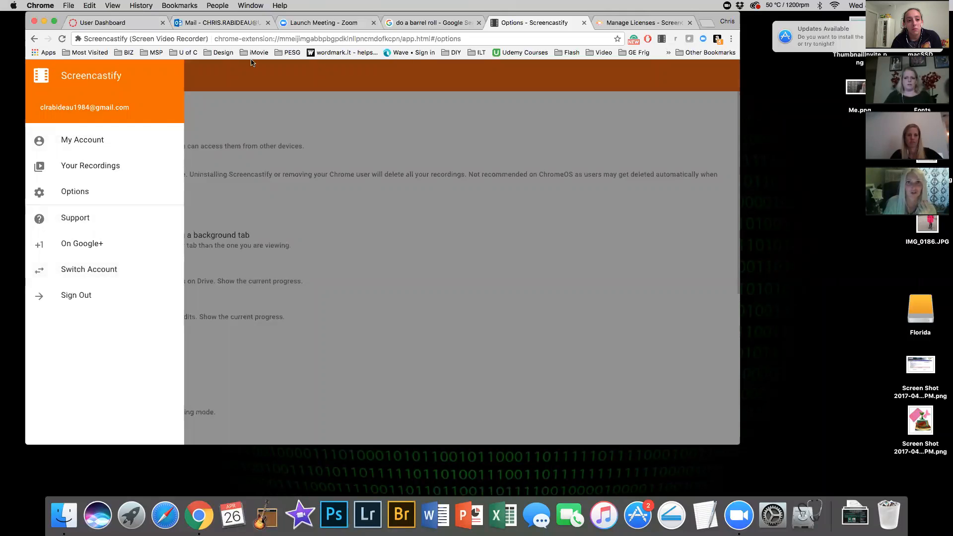
pyautogui.click(375, 81)
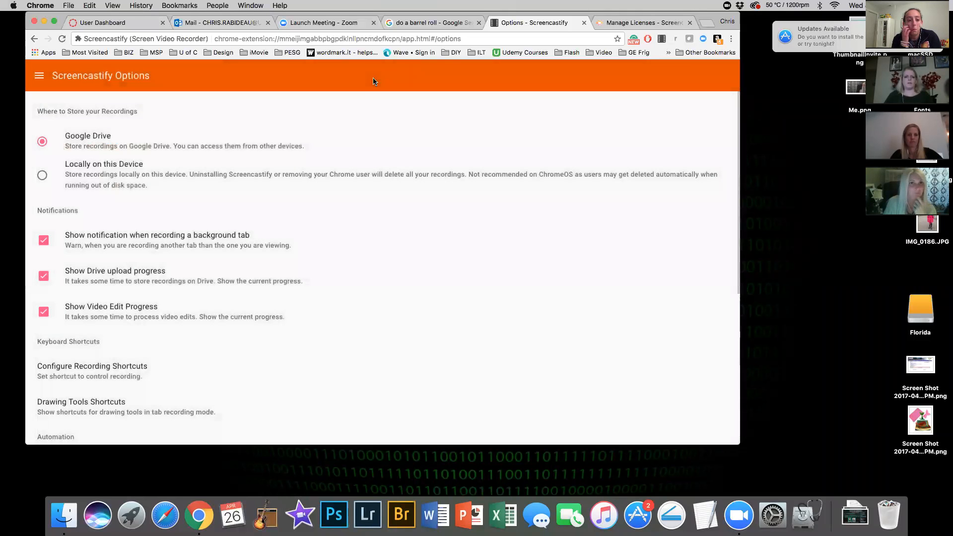
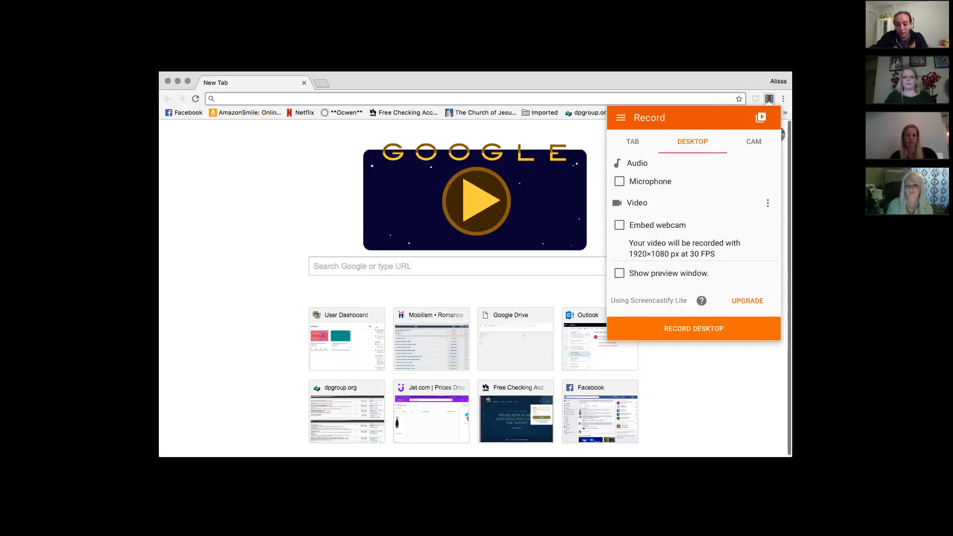
pyautogui.click(630, 85)
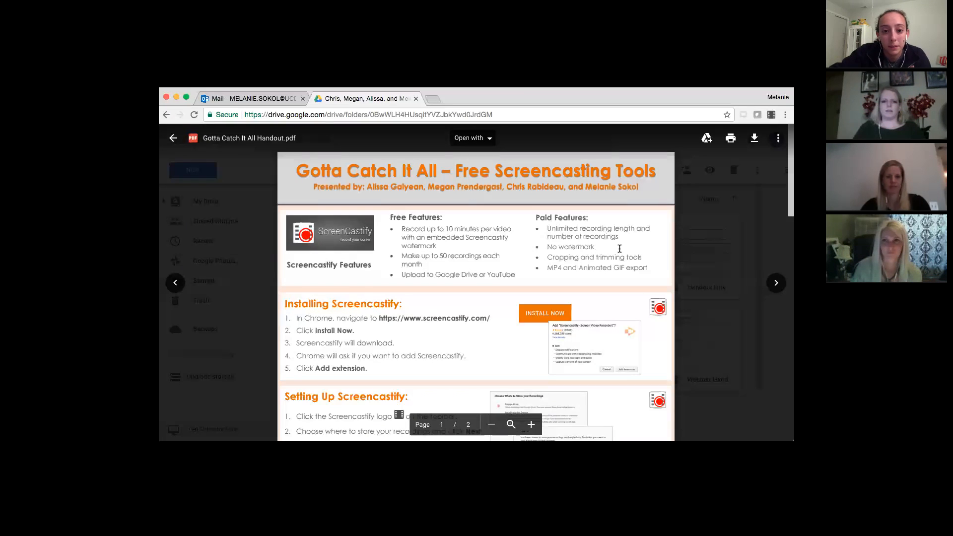
# Step: Read the features and "Installing Screencastify" sections of the "Gotta Catch It All Handout.pdf"
pyautogui.scroll(-1, 588, 259)
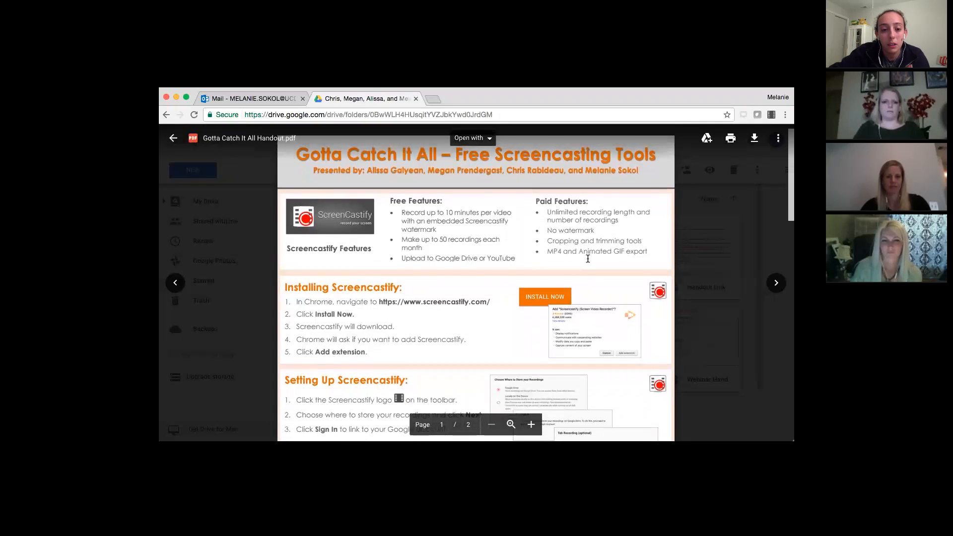
pyautogui.scroll(1, 588, 259)
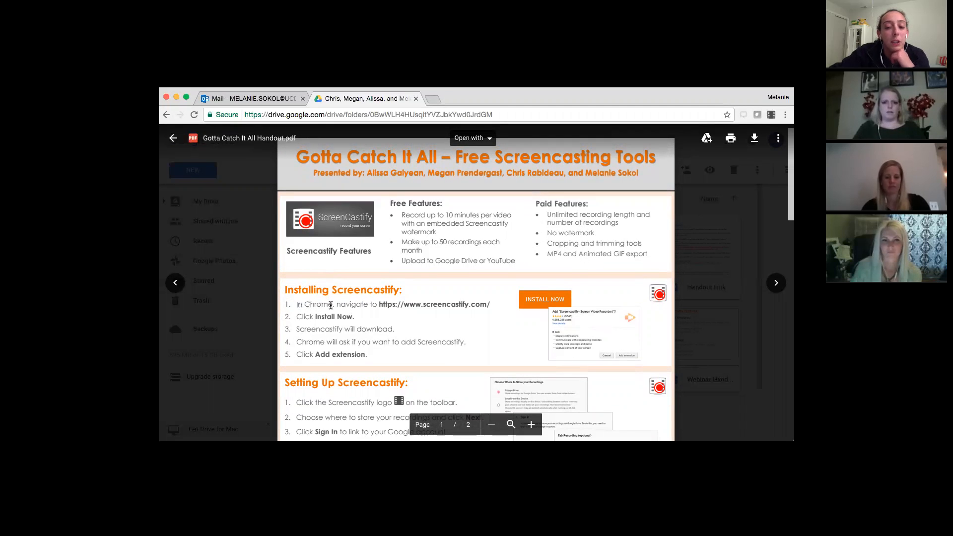
pyautogui.scroll(-1, 398, 320)
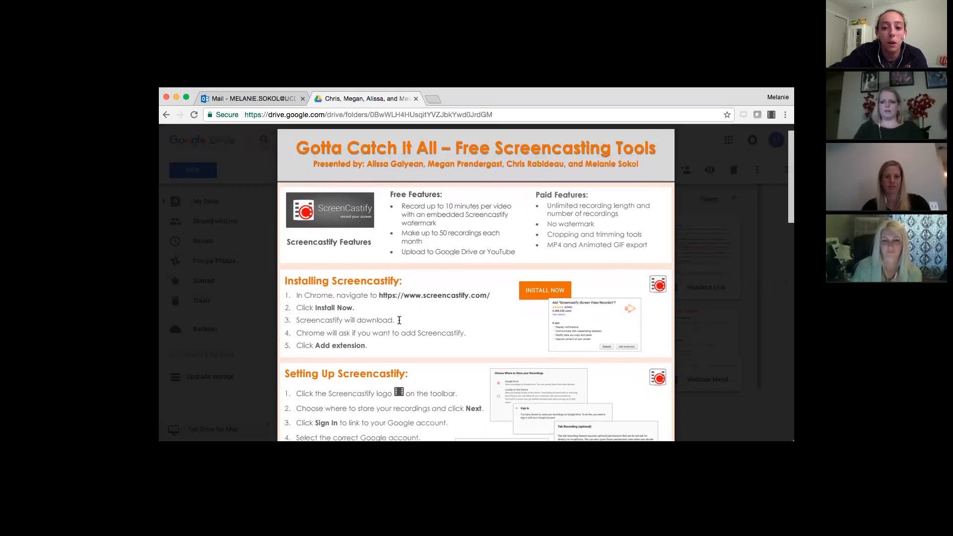
pyautogui.scroll(-3, 422, 330)
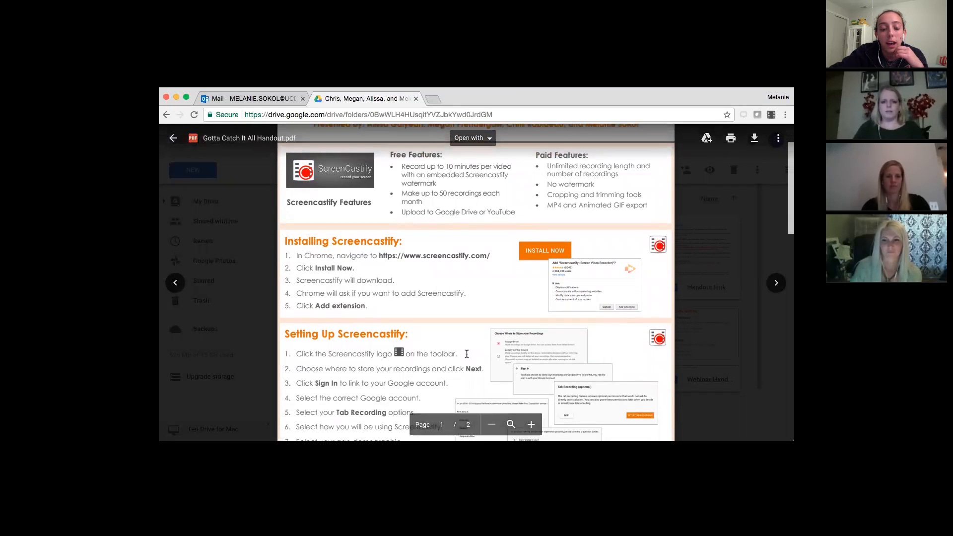
pyautogui.scroll(1, 466, 354)
pyautogui.scroll(-2, 467, 354)
pyautogui.scroll(-3, 467, 353)
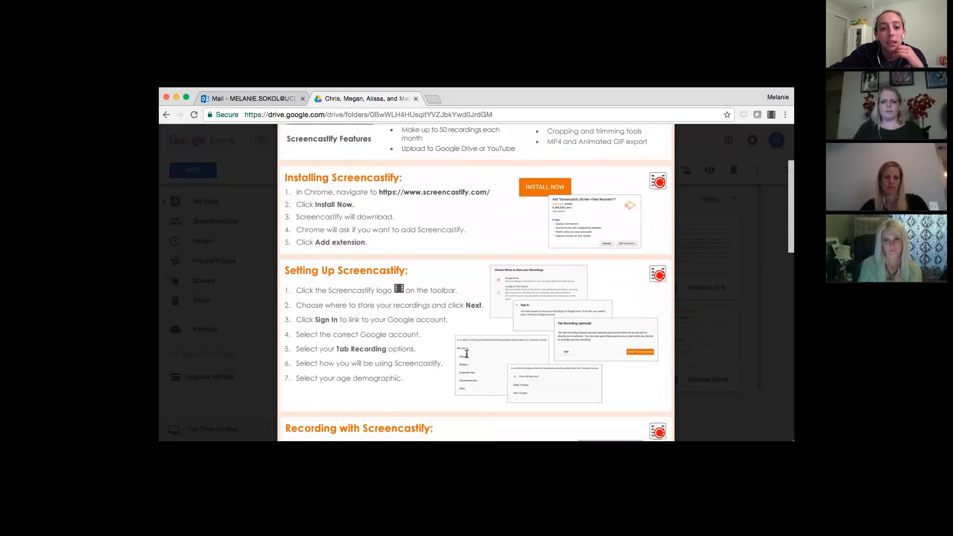
# Step: Read the handout's "Setting Up Screencastify" steps and the beginning of "Recording with Screencastify"
pyautogui.scroll(-1, 467, 354)
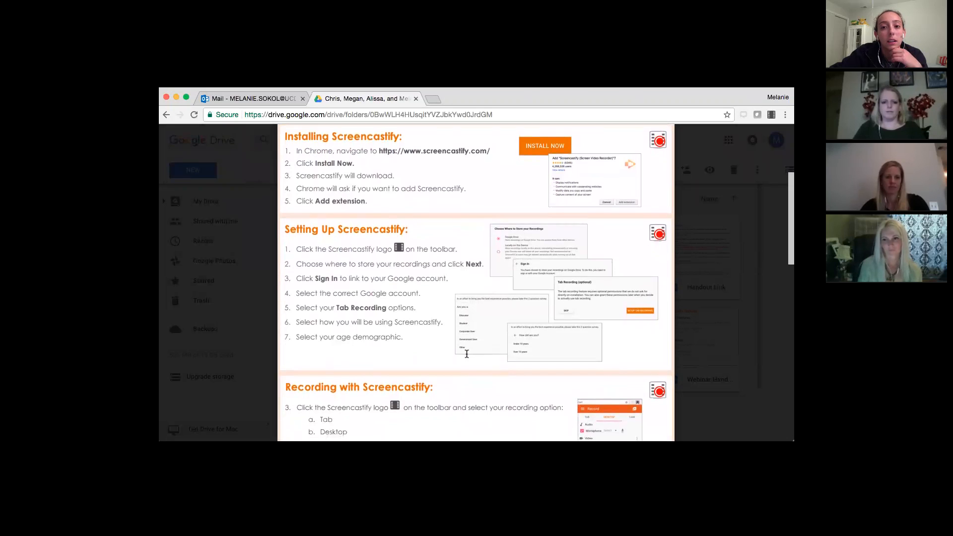
pyautogui.scroll(-2, 467, 354)
pyautogui.scroll(1, 466, 354)
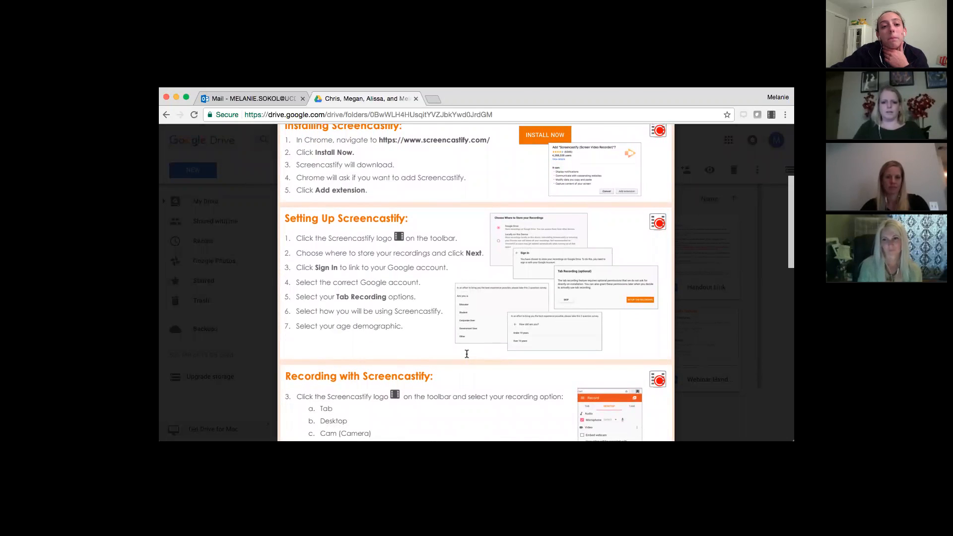
pyautogui.scroll(-1, 467, 354)
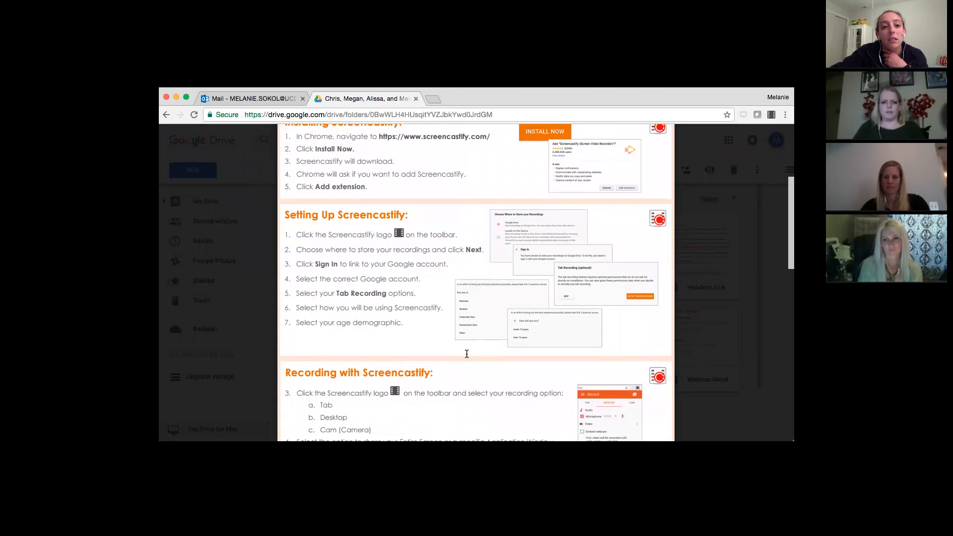
pyautogui.scroll(1, 467, 353)
pyautogui.scroll(-1, 467, 353)
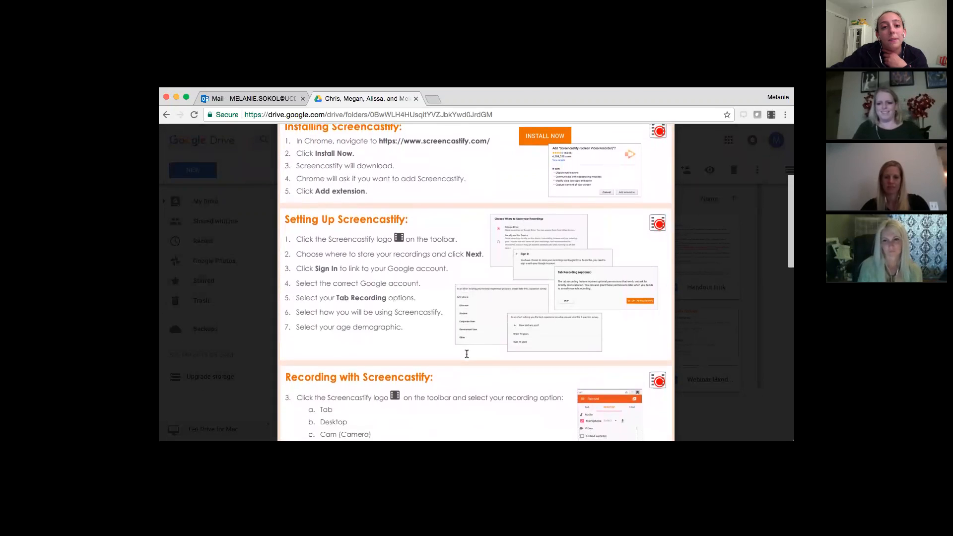
pyautogui.scroll(-3, 467, 354)
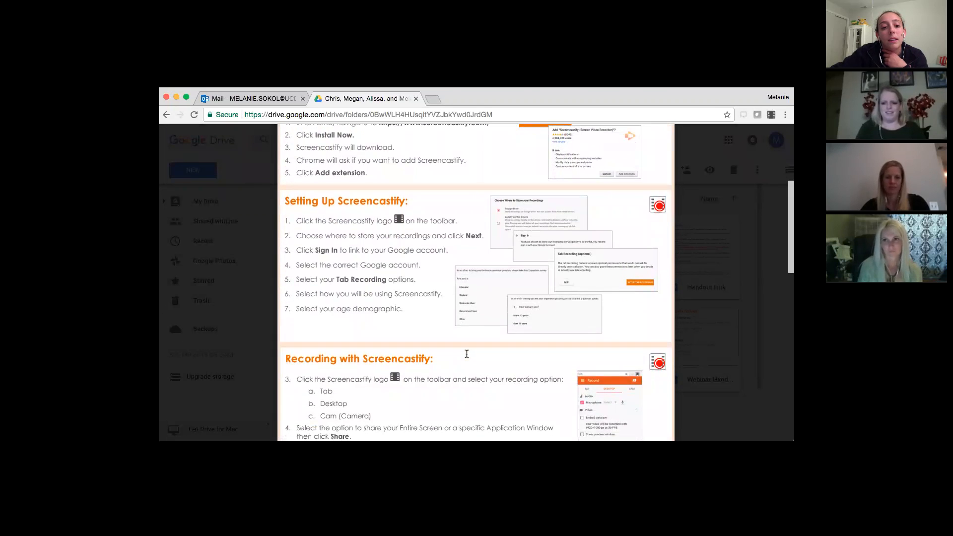
pyautogui.scroll(-3, 467, 353)
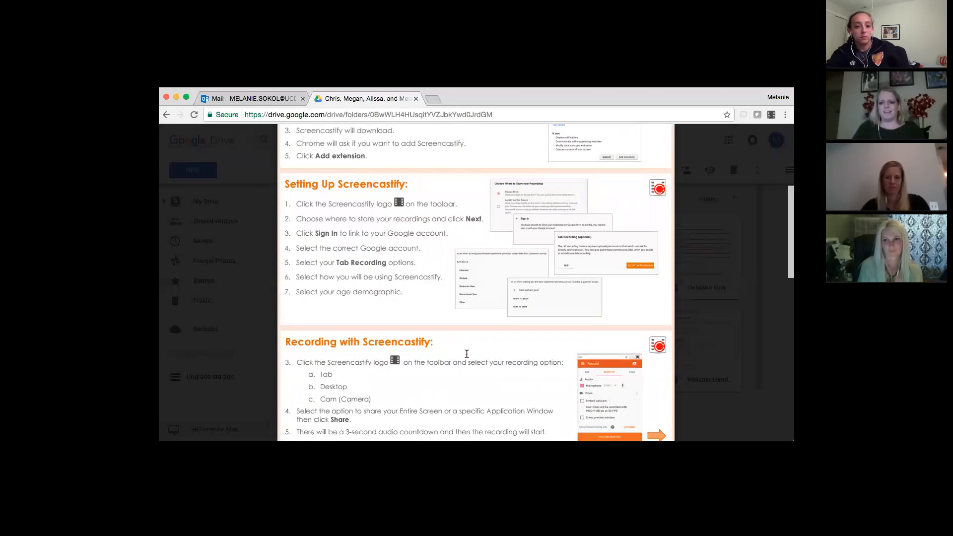
pyautogui.scroll(-1, 467, 354)
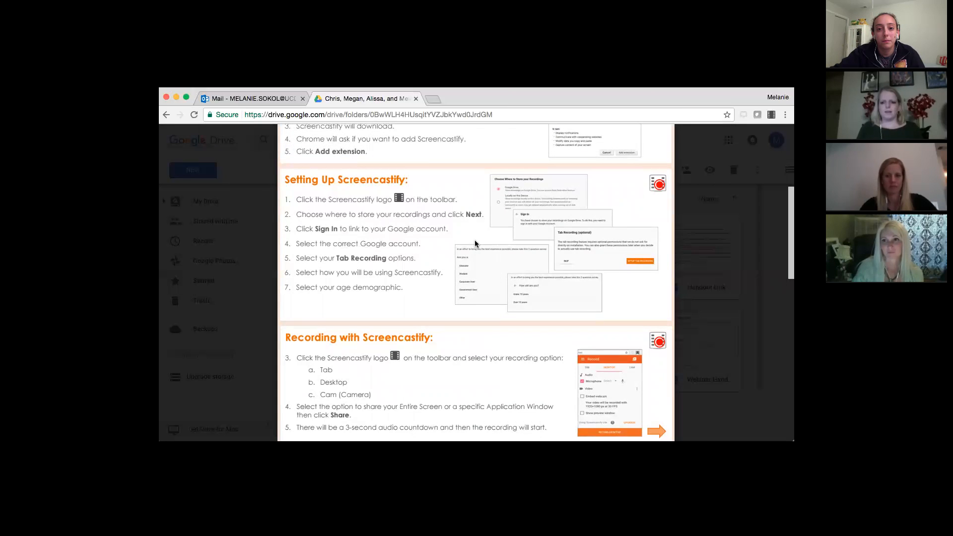
pyautogui.scroll(1, 475, 240)
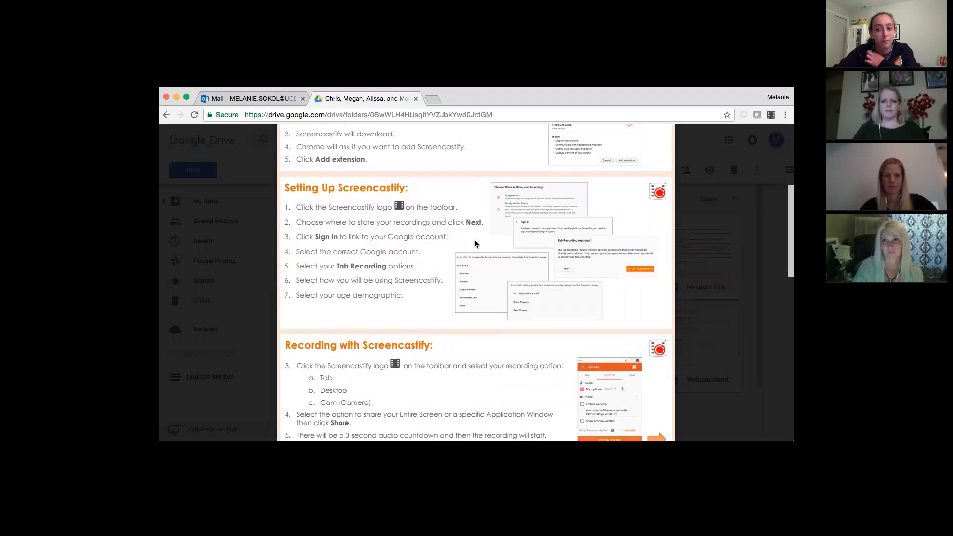
pyautogui.scroll(1, 475, 243)
pyautogui.scroll(-2, 474, 244)
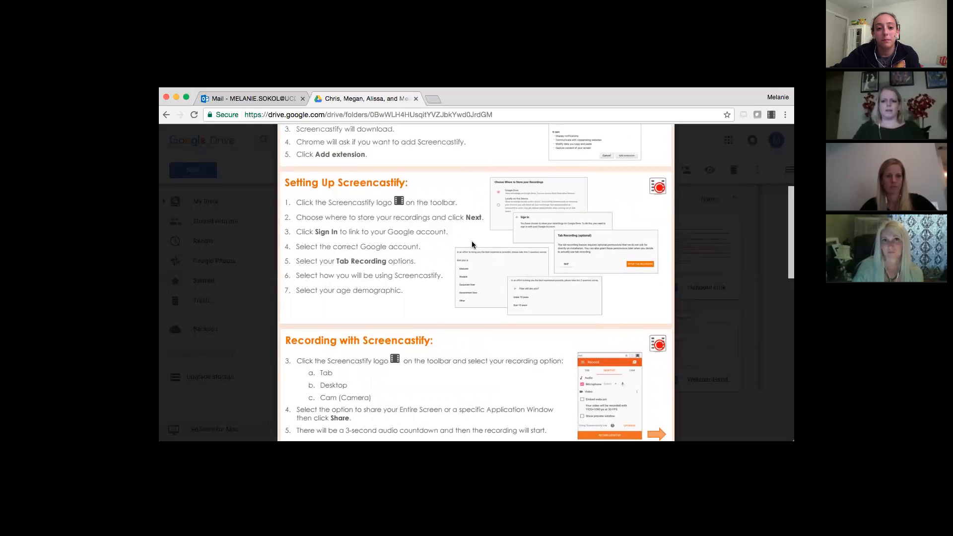
pyautogui.scroll(-1, 472, 245)
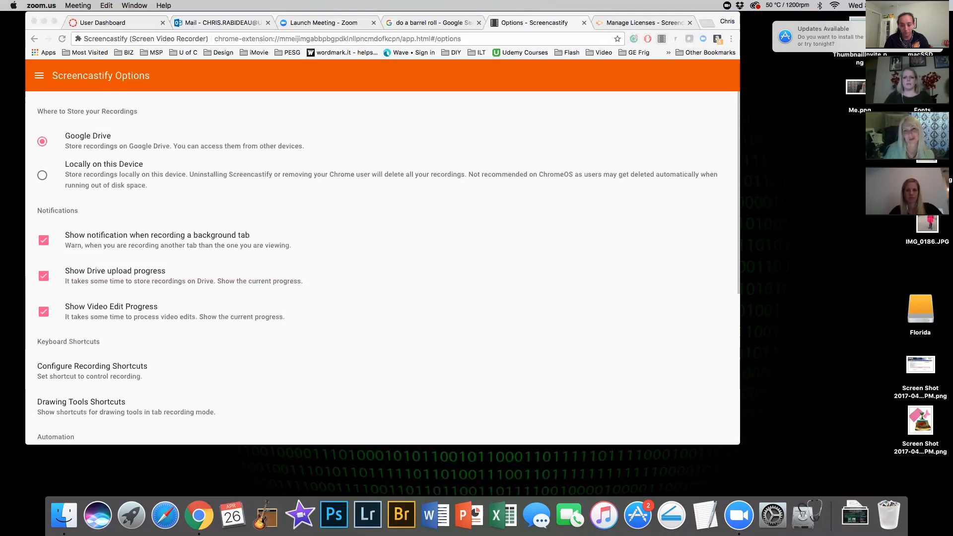
# Step: Start a desktop recording that shares the "Gotta Catch It All" application window, and go back to the Your Recordings page
pyautogui.click(44, 78)
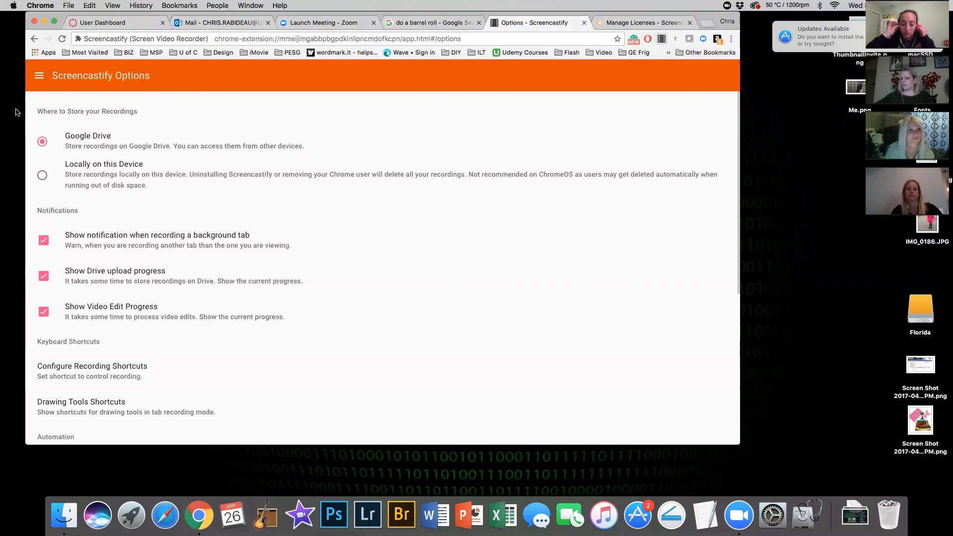
pyautogui.click(39, 77)
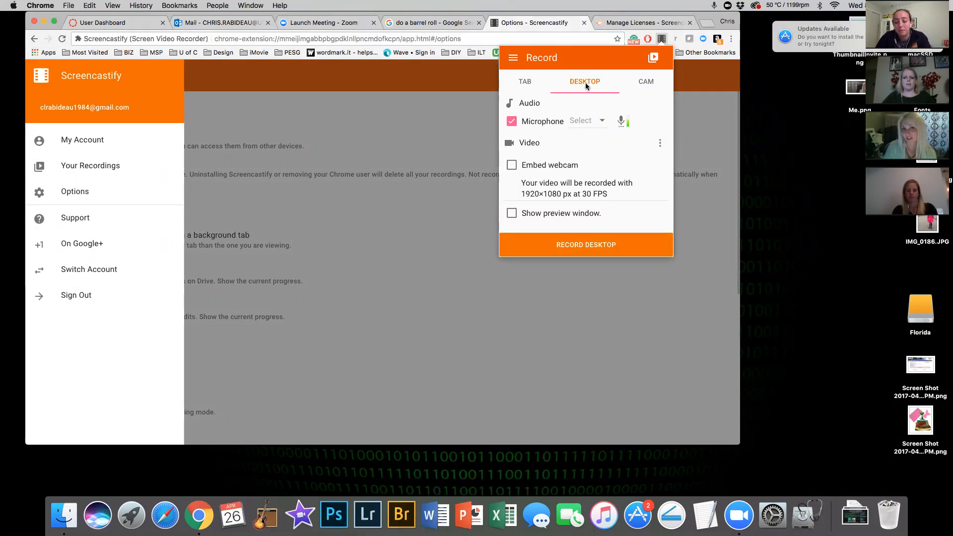
pyautogui.click(600, 246)
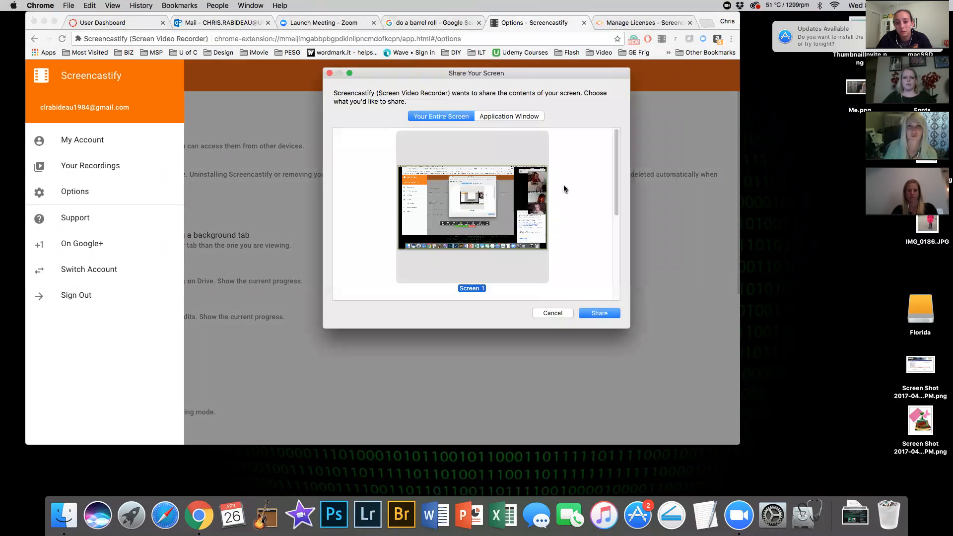
pyautogui.click(524, 116)
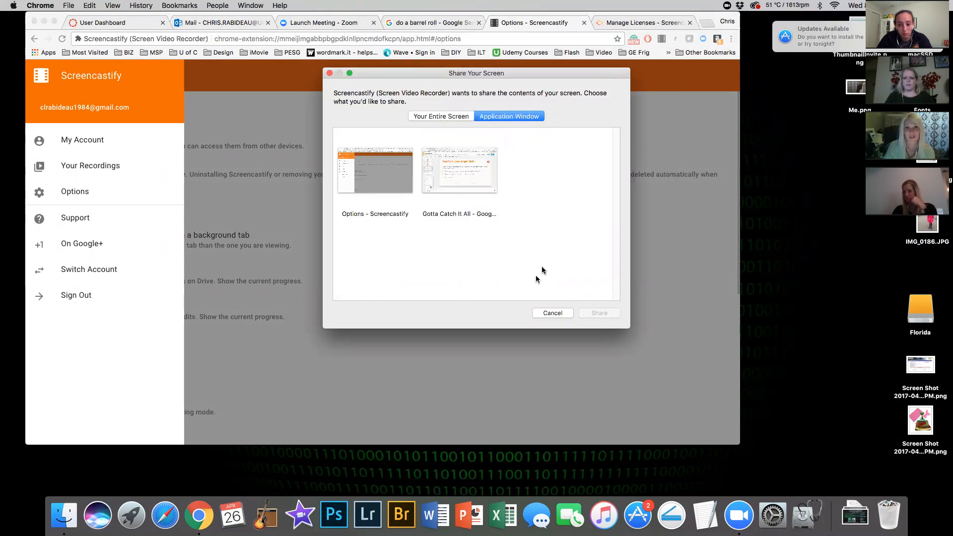
pyautogui.click(463, 179)
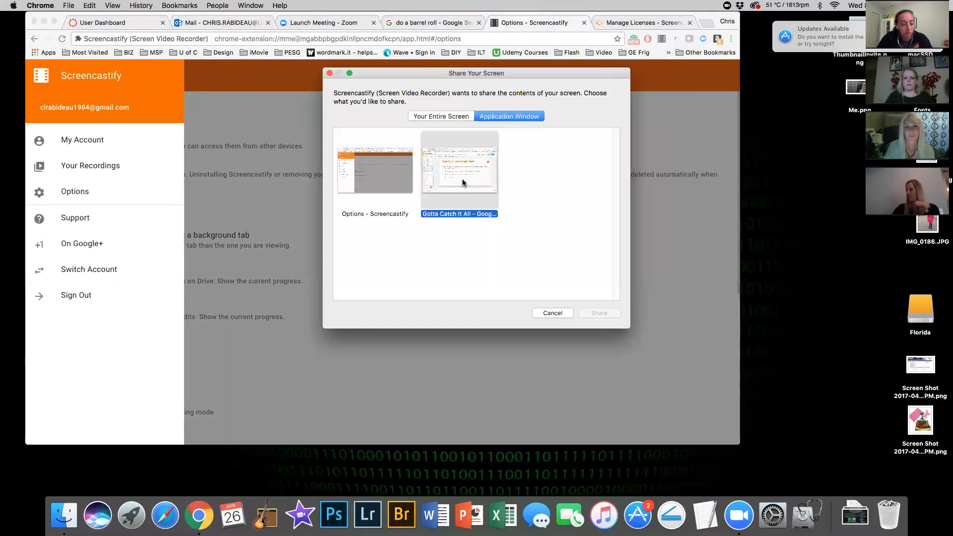
pyautogui.click(594, 313)
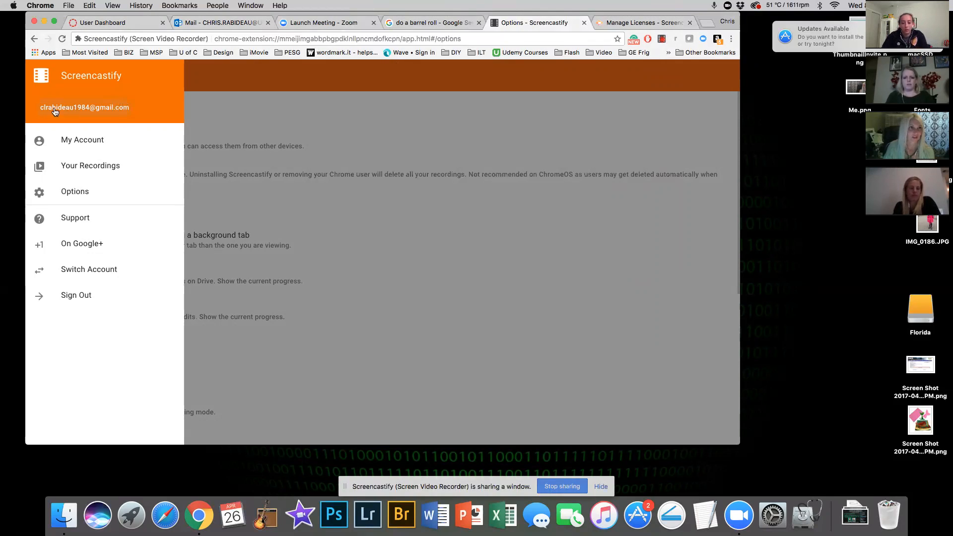
pyautogui.click(34, 39)
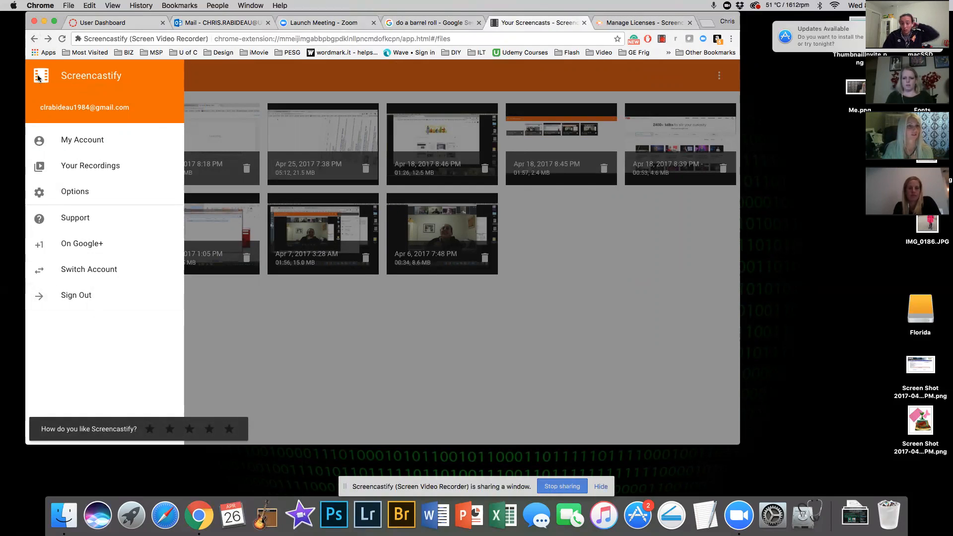
# Step: End the running desktop recording in Screencastify and pause the playback of the resulting video
pyautogui.click(209, 83)
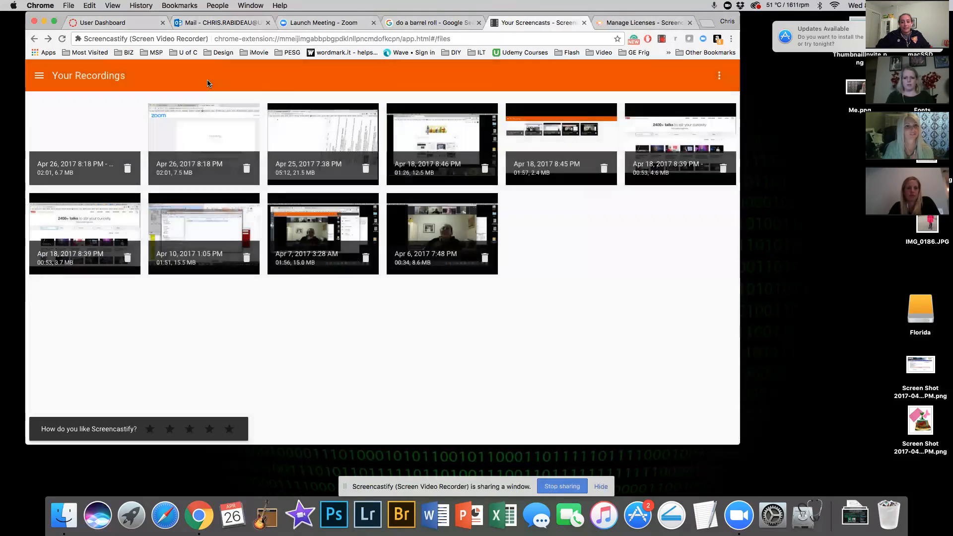
pyautogui.click(628, 24)
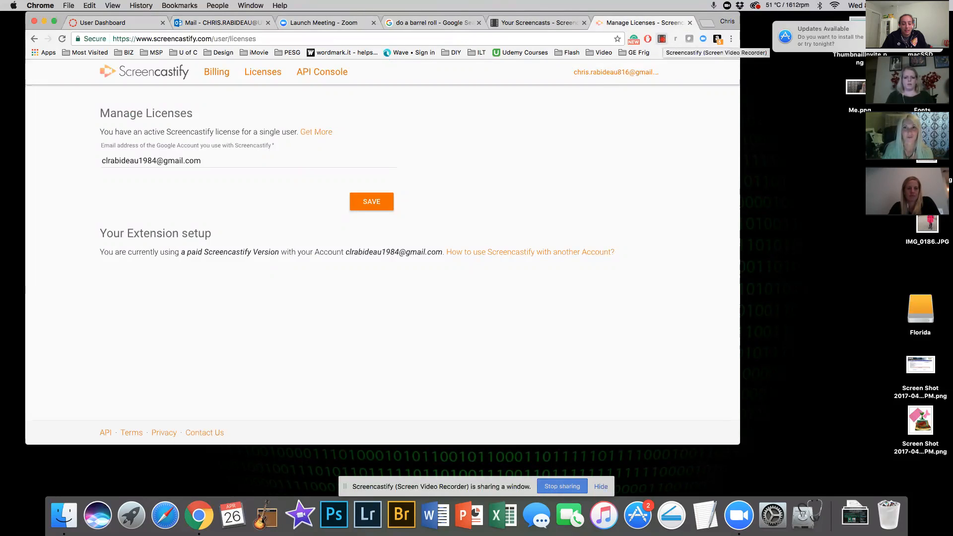
pyautogui.click(662, 38)
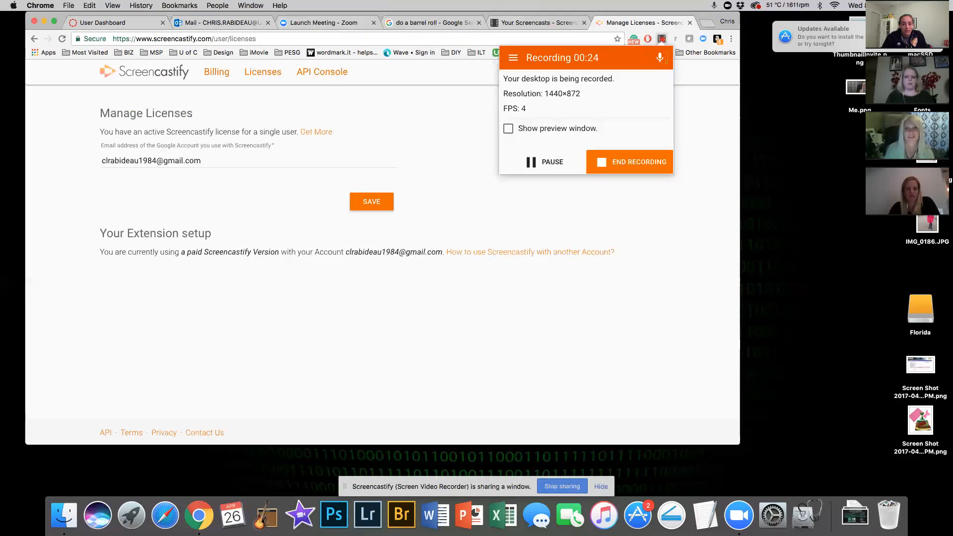
pyautogui.click(627, 163)
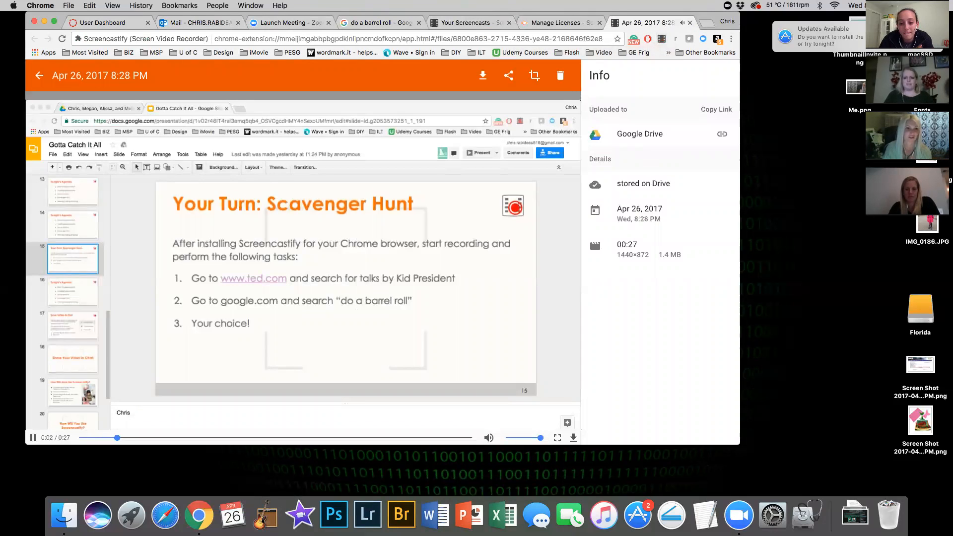
pyautogui.press('space')
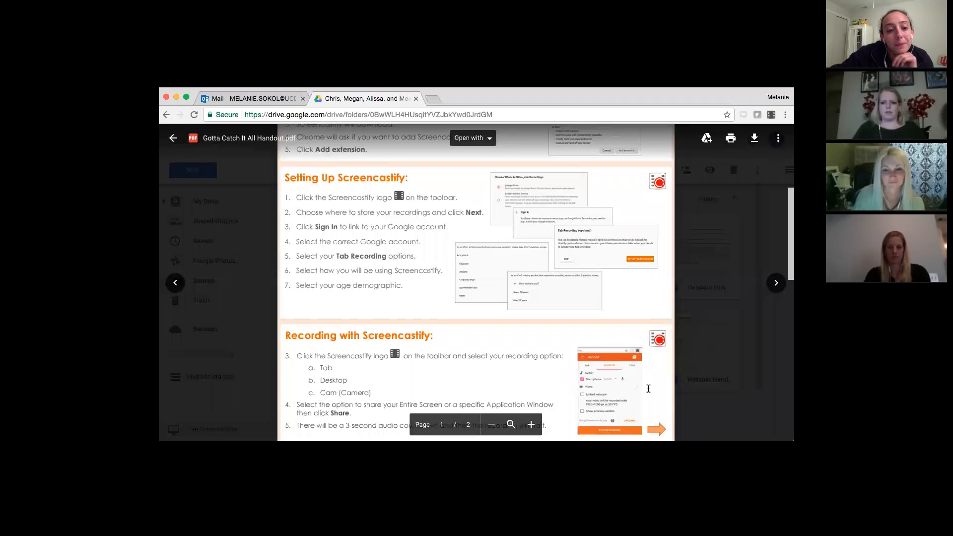
# Step: Read the handout's "Recording with Screencastify" steps and its "Recording with Screencastify Continued" section on ending a recording
pyautogui.scroll(1, 532, 351)
pyautogui.scroll(-3, 532, 351)
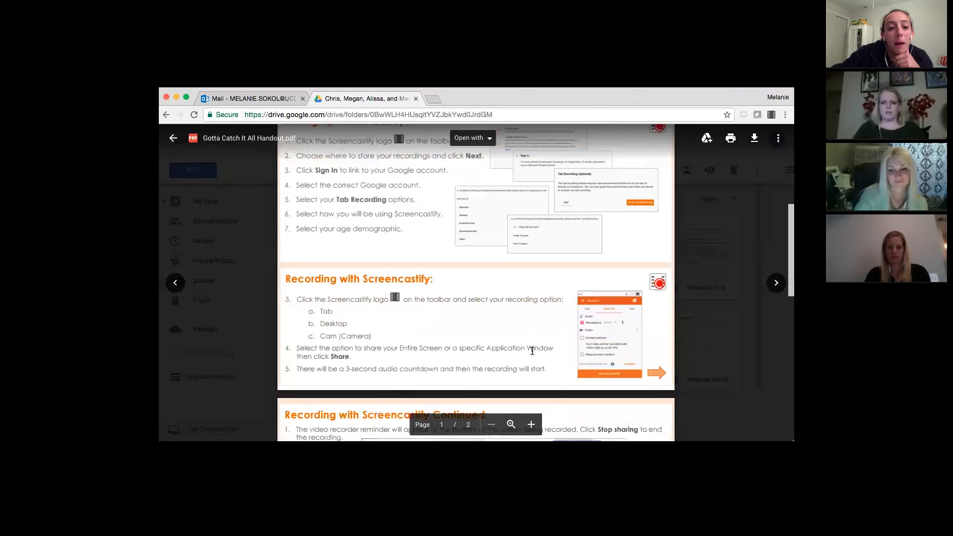
pyautogui.scroll(-3, 532, 351)
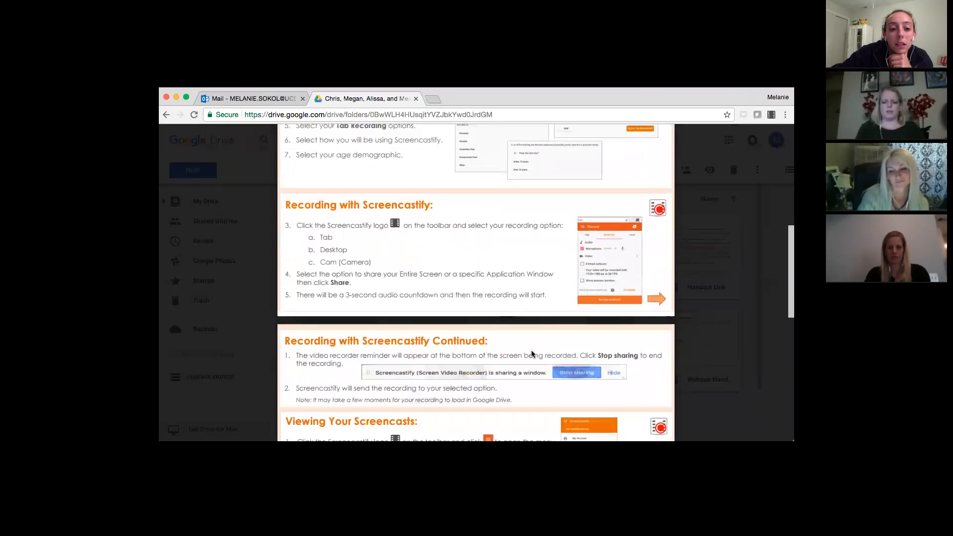
pyautogui.scroll(-2, 532, 352)
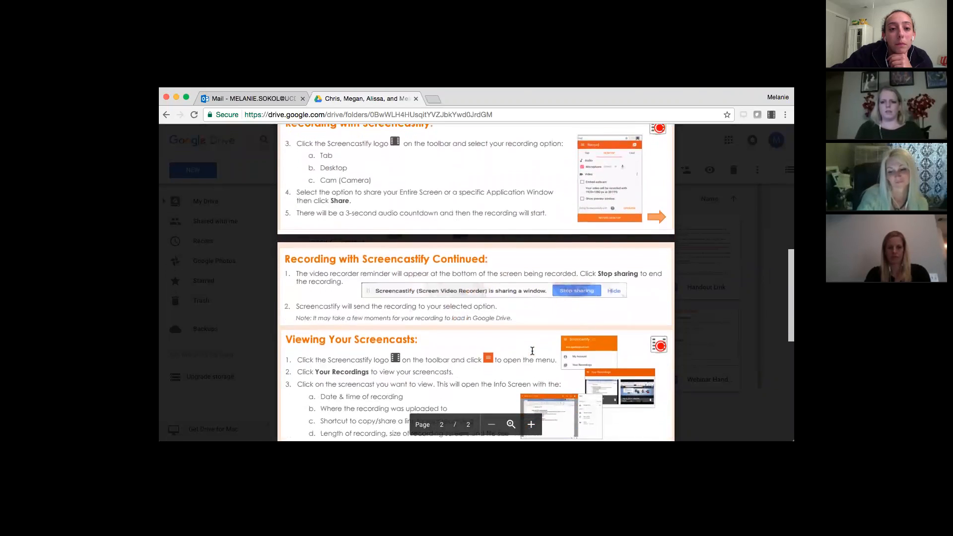
pyautogui.scroll(1, 533, 351)
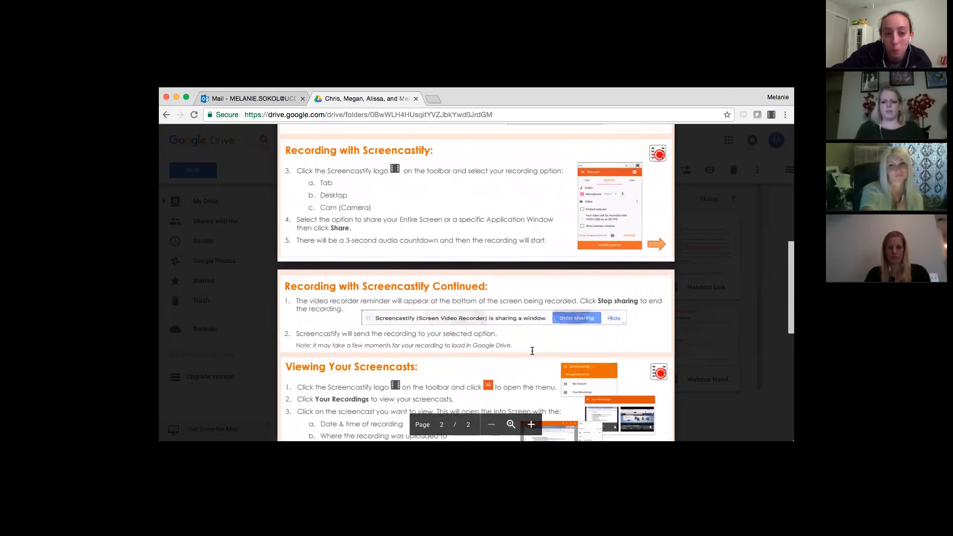